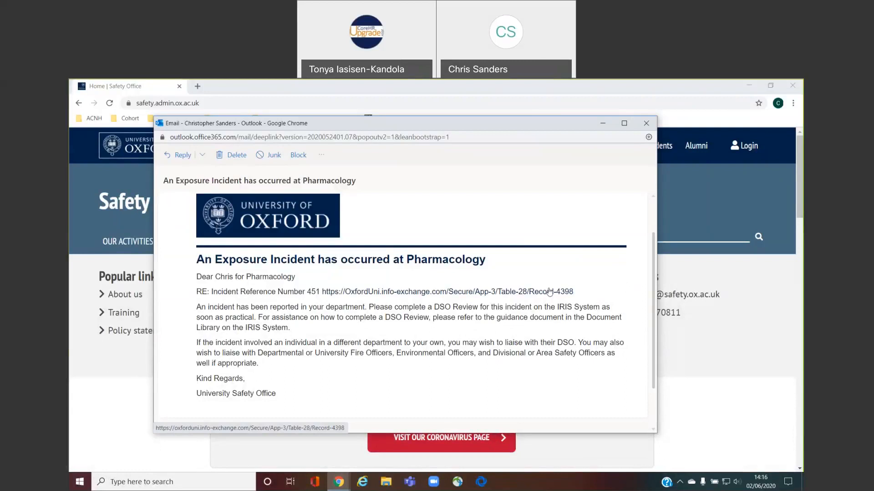
- Open the Information for safety officers page from the Safety Office's Incident Reporting section
left_click(555, 91)
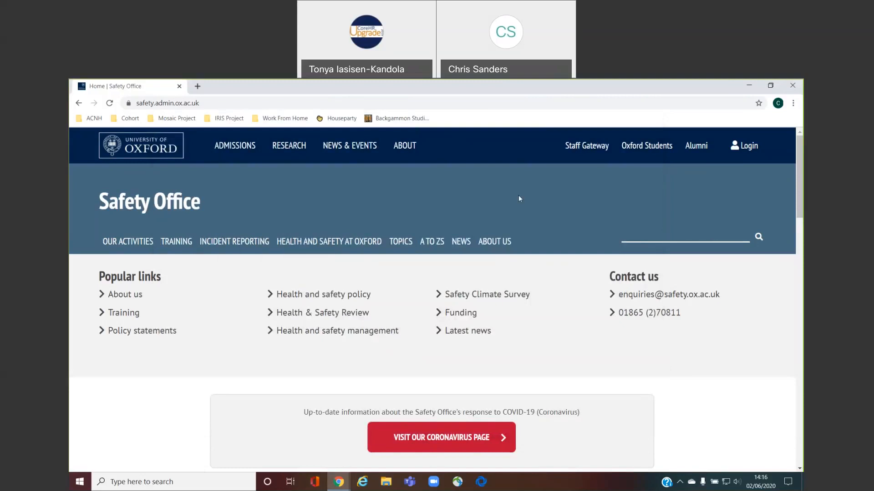
left_click(245, 247)
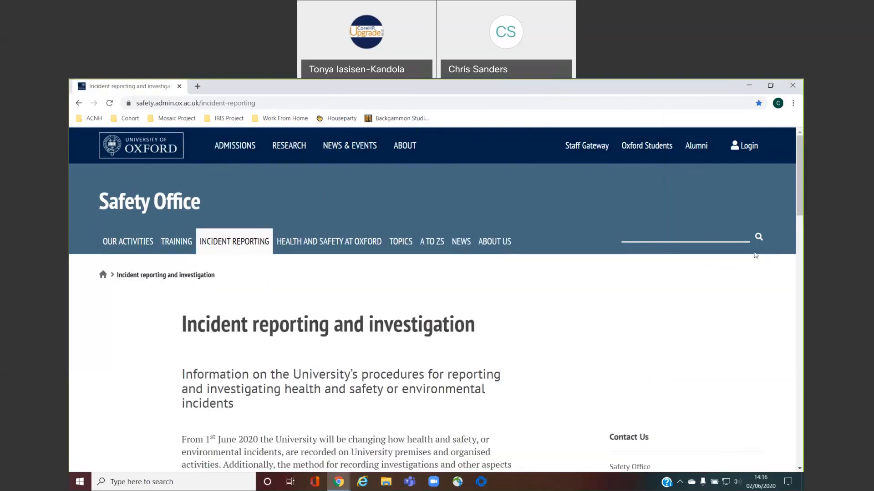
left_click_drag(800, 169, 802, 305)
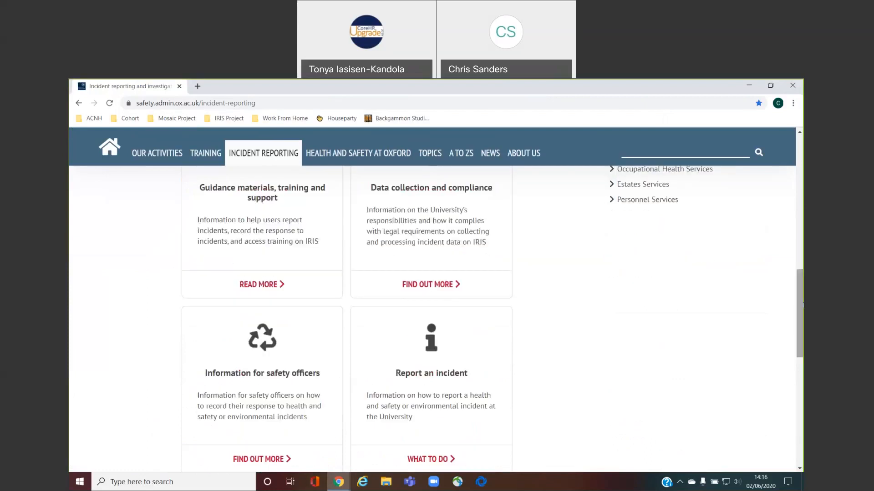
left_click(275, 397)
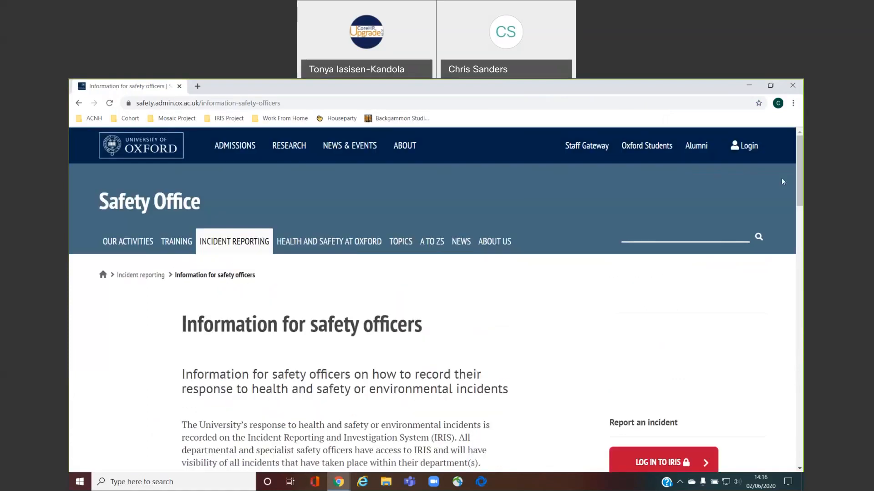
- Log in to IRIS from the safety officers page and open the Incidents module
left_click_drag(797, 169, 797, 194)
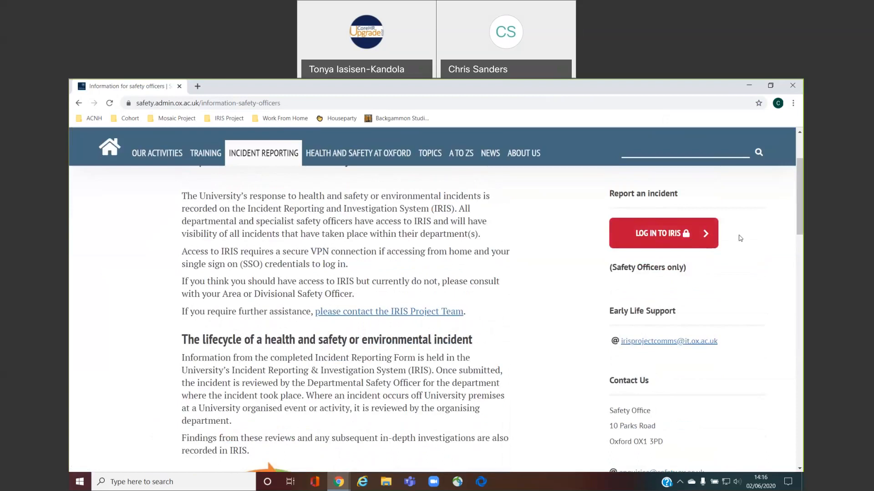
scroll(802, 217, "down", 2)
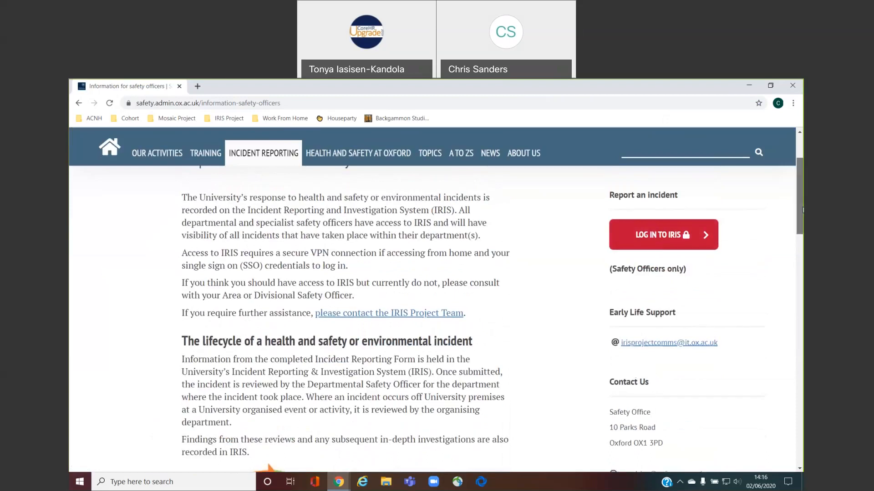
scroll(801, 220, "down", 1)
scroll(801, 213, "up", 1)
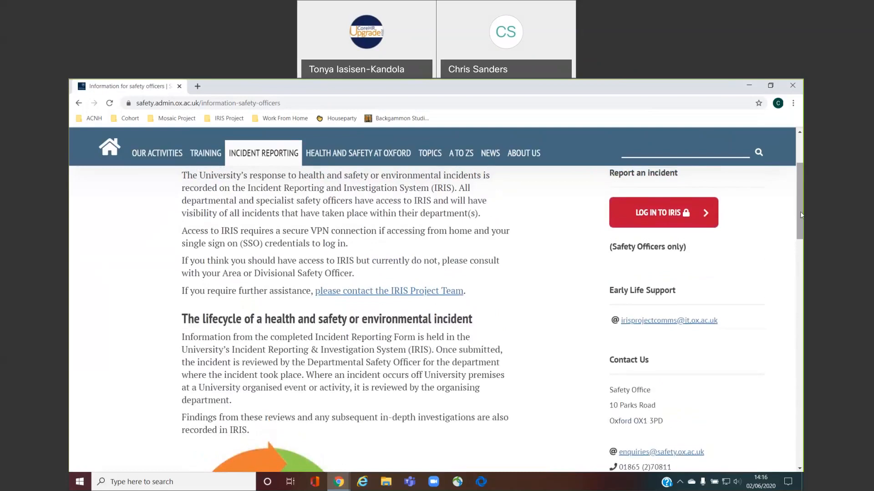
left_click(672, 213)
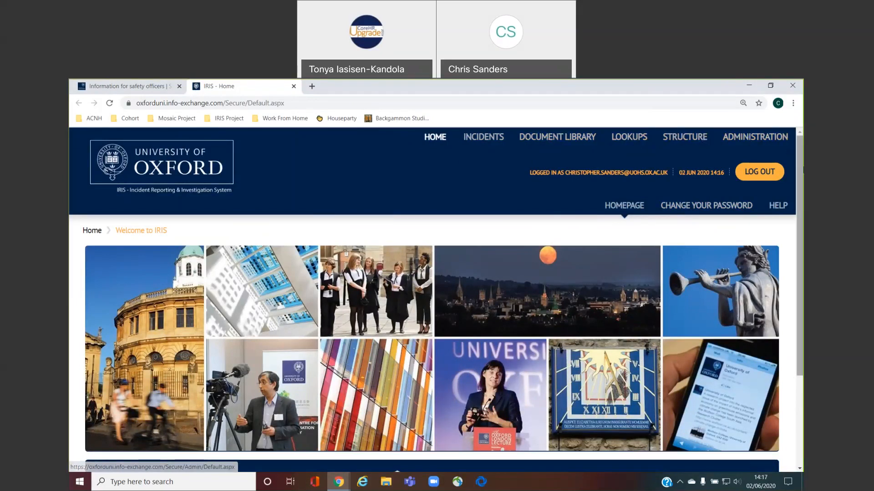
scroll(799, 182, "down", 2)
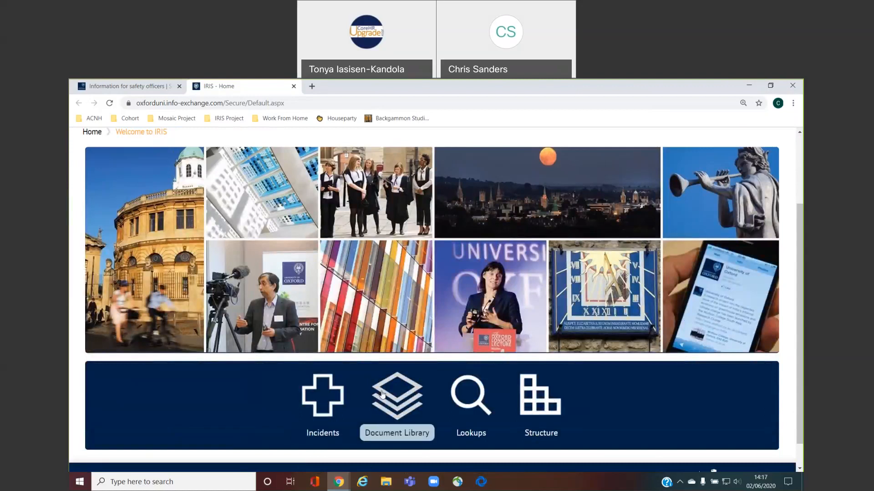
left_click(327, 402)
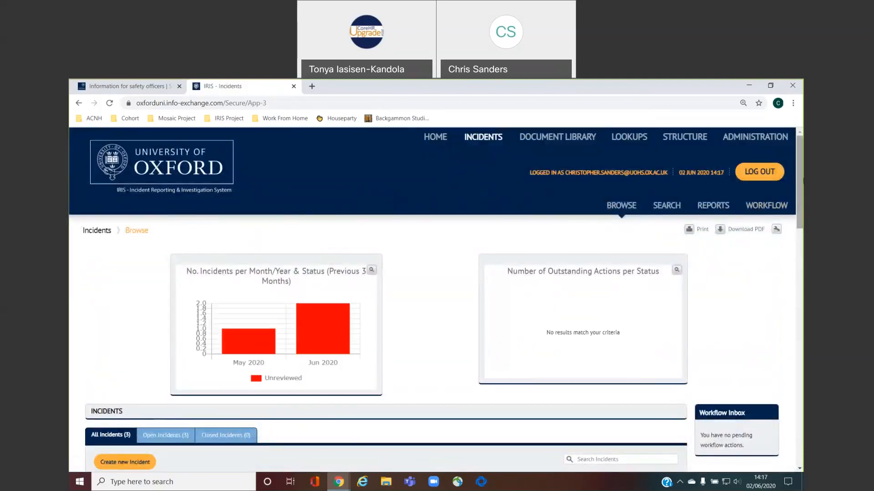
- Examine the Incidents, Actions, DSO Reviews and Investigations lists on the incidents overview page
scroll(799, 199, "down", 2)
scroll(694, 199, "down", 3)
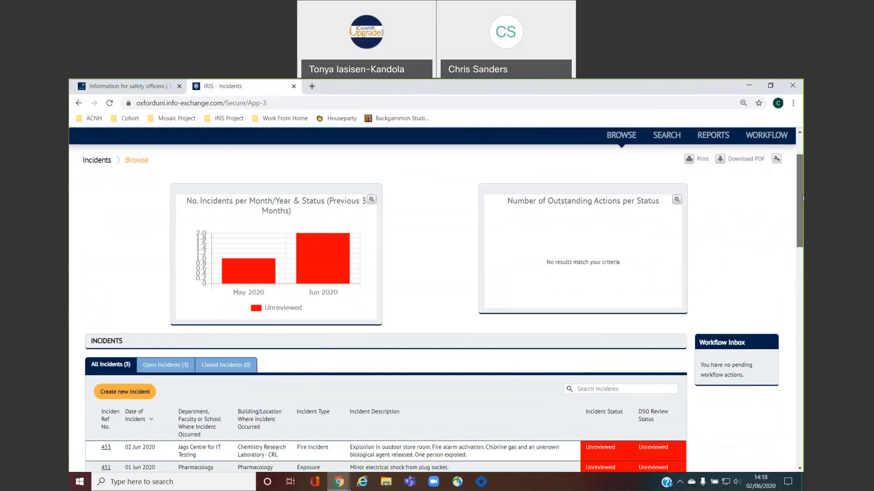
left_click_drag(803, 198, 803, 237)
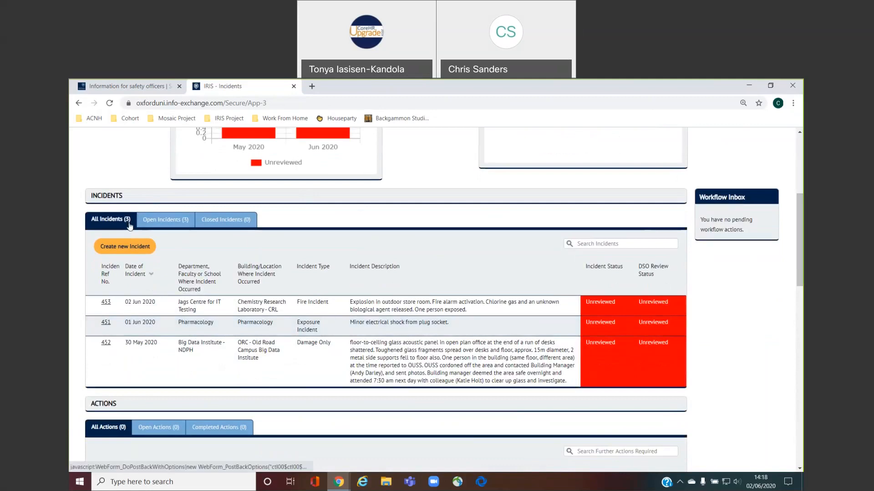
left_click(246, 225)
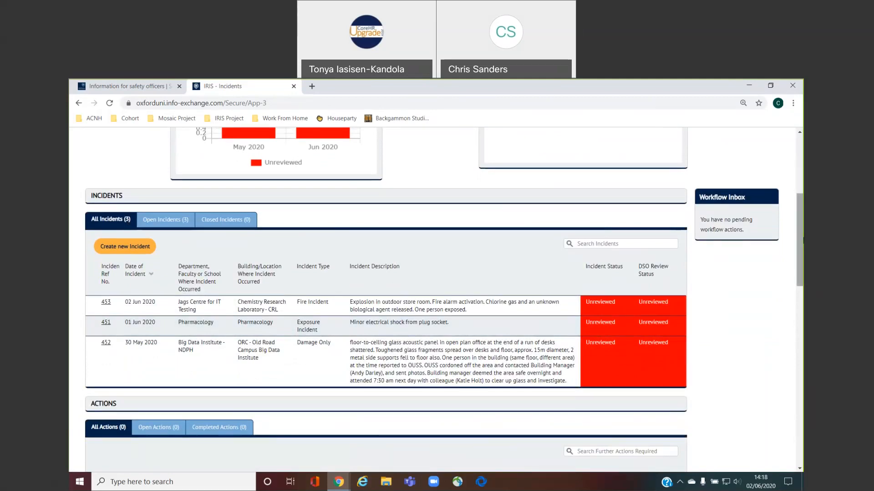
scroll(802, 243, "down", 1)
left_click_drag(803, 244, 802, 305)
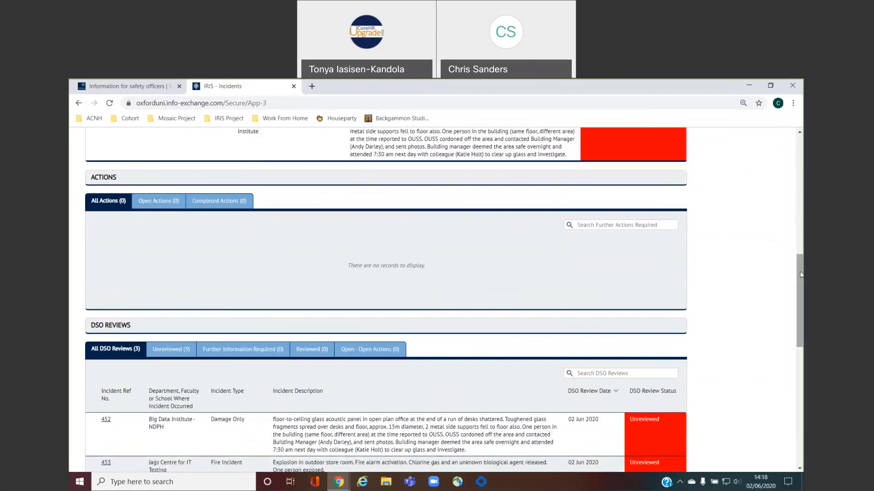
left_click_drag(799, 273, 800, 321)
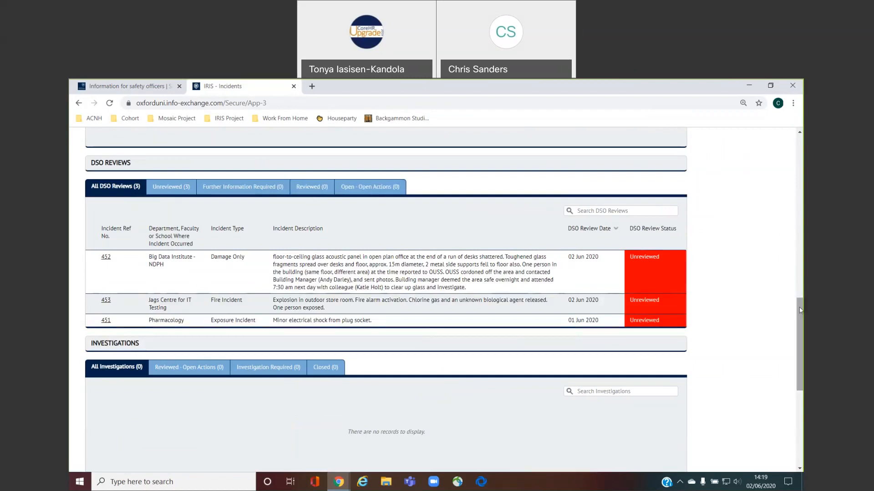
scroll(800, 313, "down", 1)
scroll(800, 324, "down", 1)
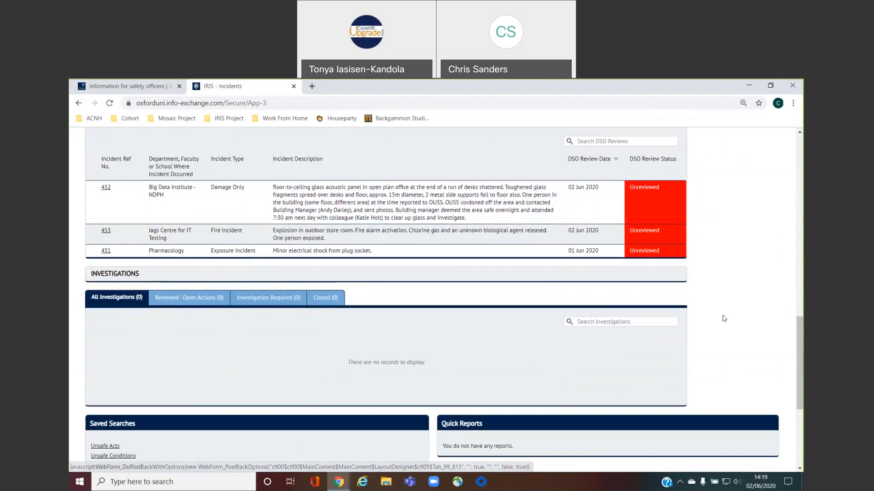
left_click_drag(799, 329, 798, 207)
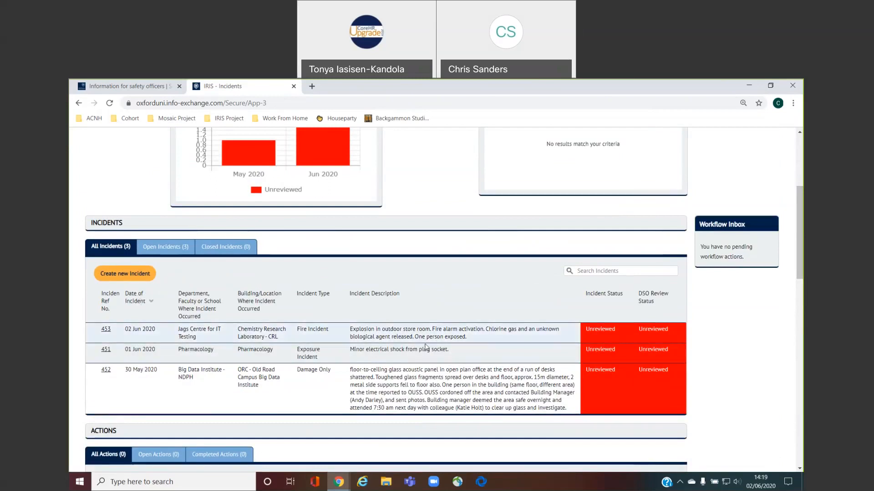
- Open incident 453 and review its summary, supporting documents and DSO review entry
left_click(107, 331)
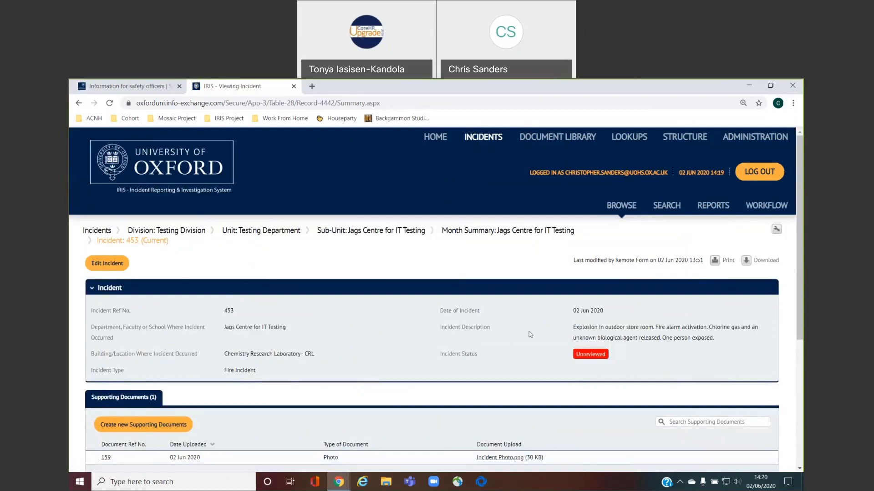
scroll(799, 273, "down", 1)
scroll(436, 273, "down", 2)
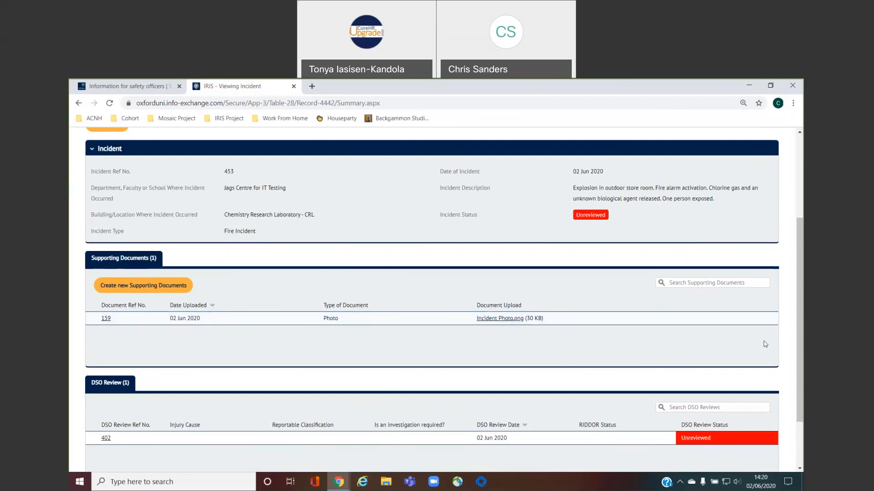
scroll(799, 341, "down", 1)
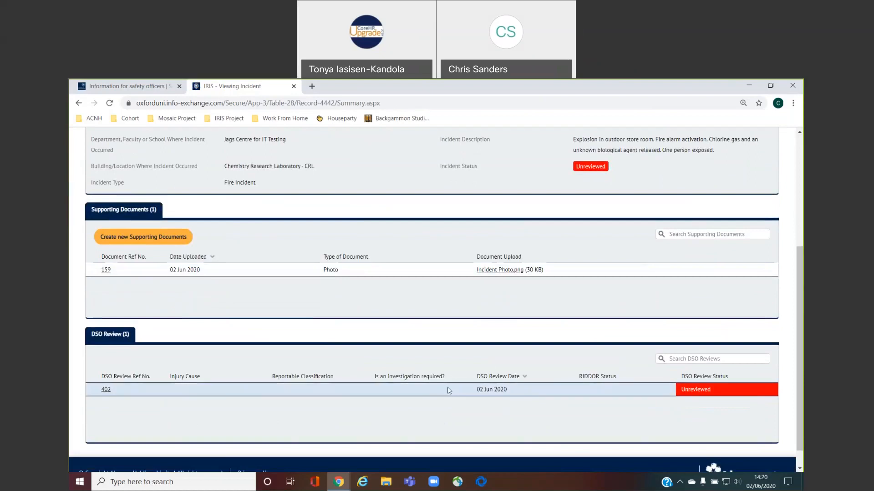
scroll(803, 385, "up", 2)
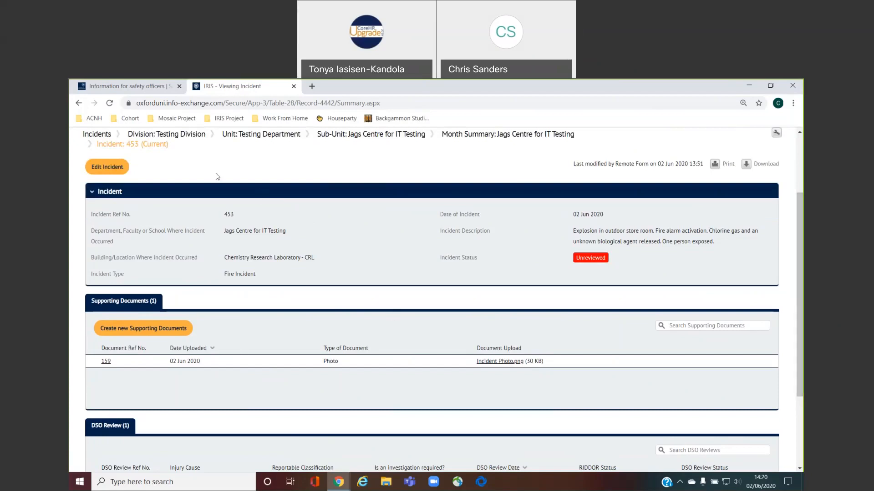
- Open the incident for editing and set its Date of Incident to 01 Jun 2020
left_click(118, 171)
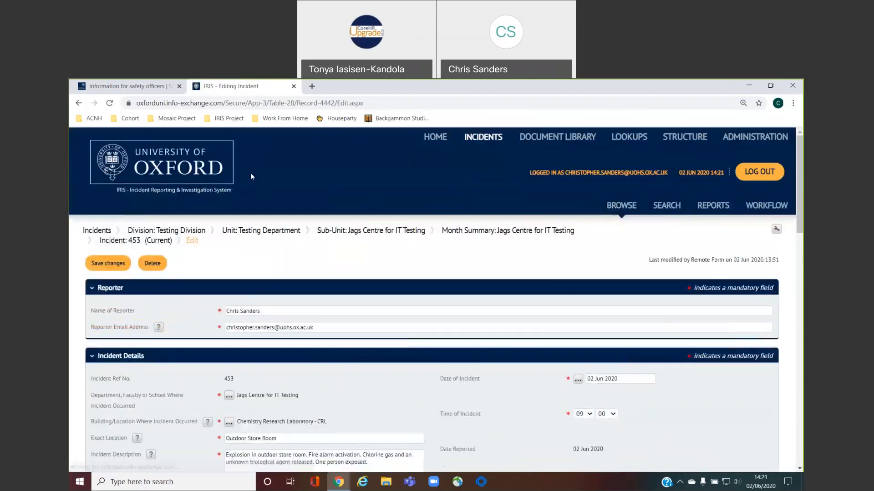
left_click_drag(800, 170, 802, 215)
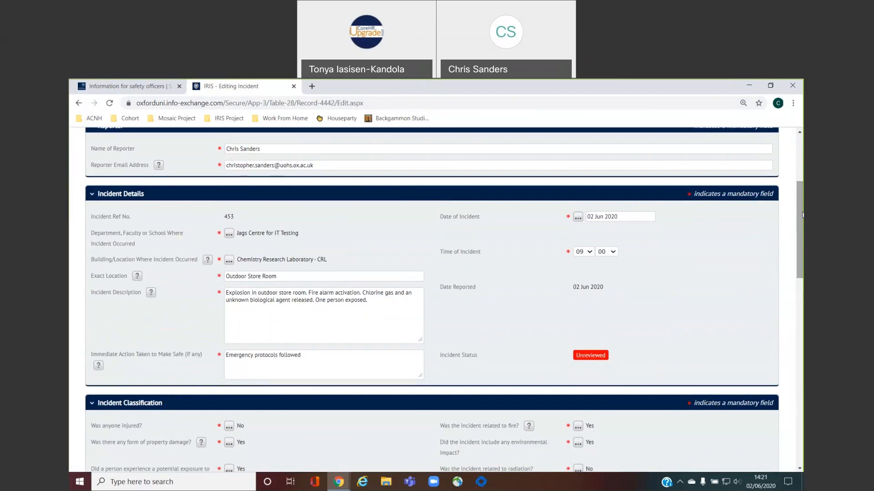
left_click_drag(802, 215, 802, 232)
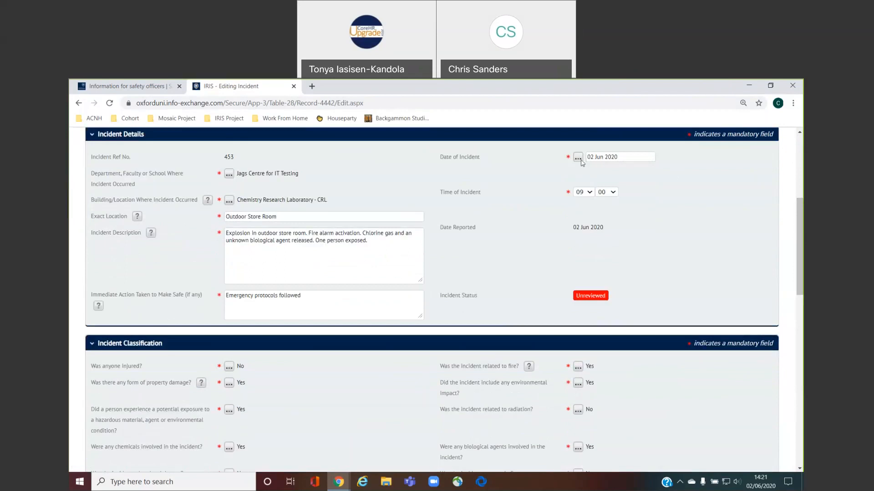
left_click(579, 162)
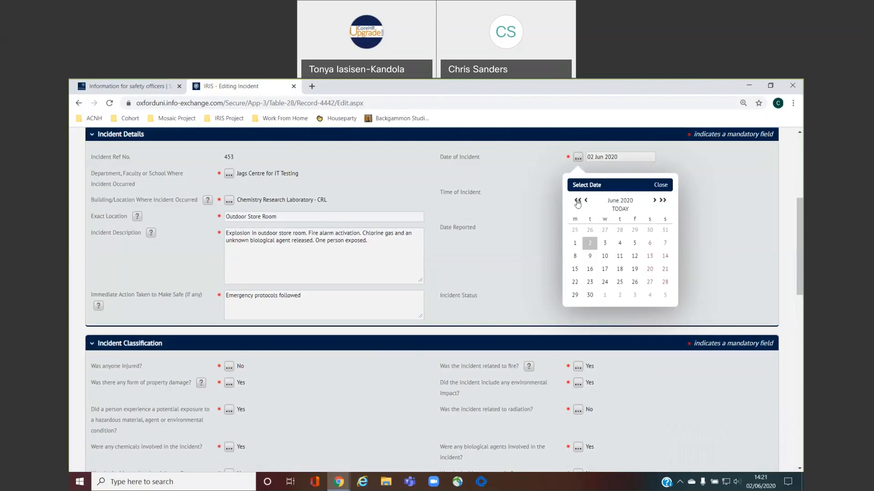
left_click(575, 244)
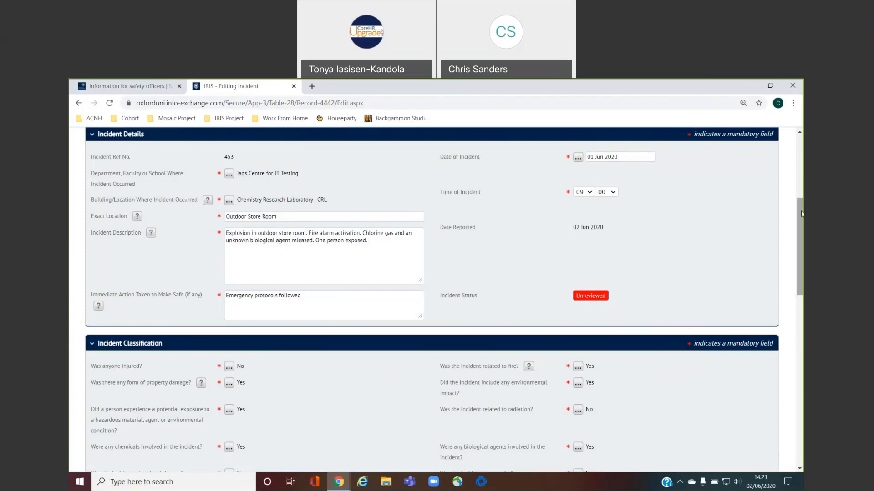
- Set the injured party's Reportable Classification to Dangerous Occurrence in the Person Involved record and save it
left_click_drag(800, 213, 797, 291)
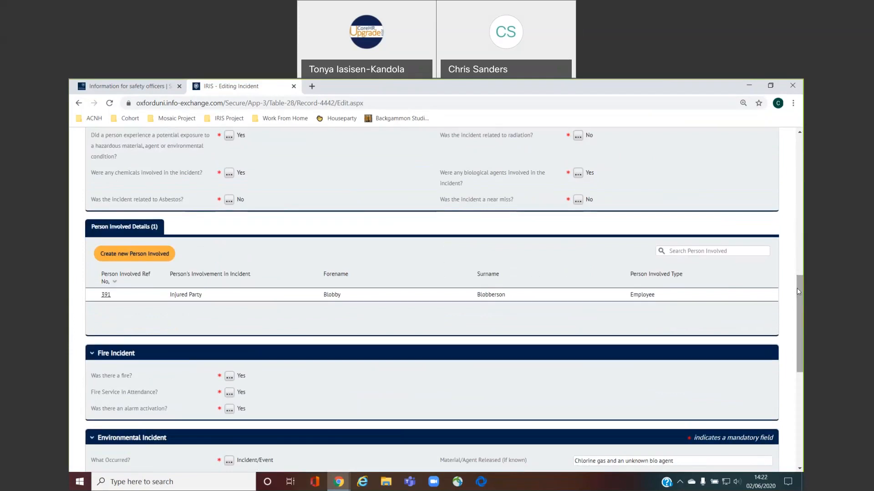
left_click(105, 296)
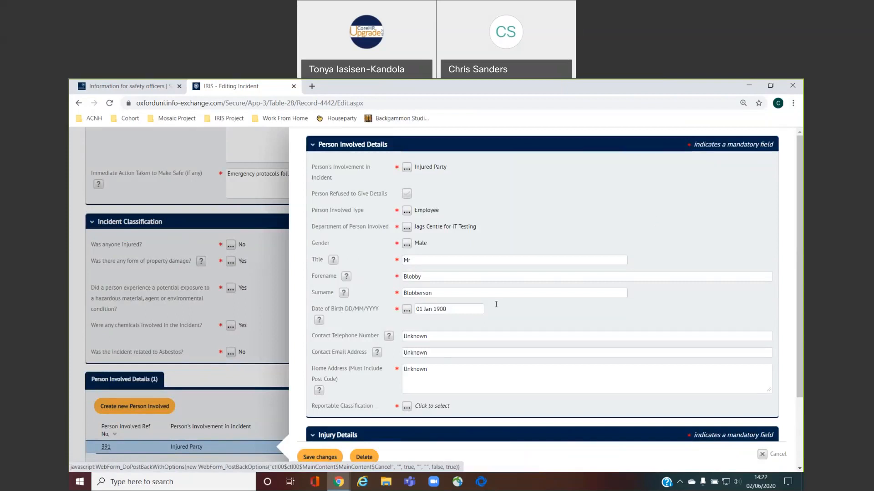
left_click_drag(801, 221, 802, 273)
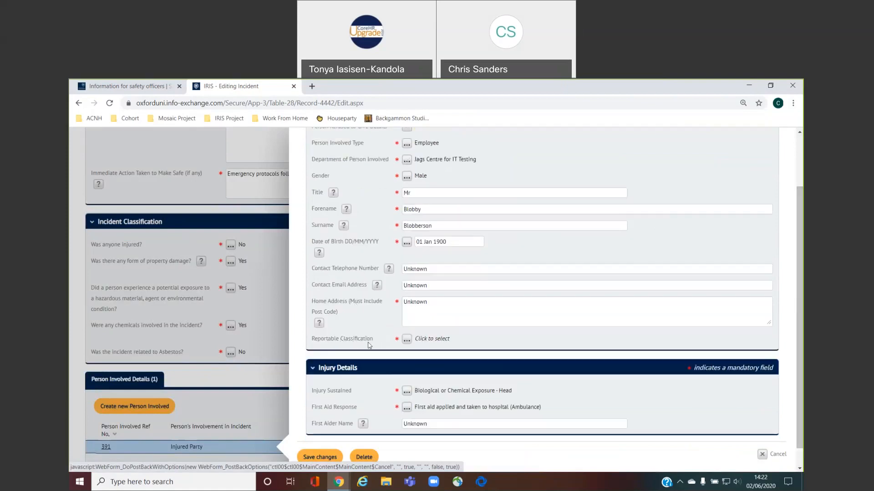
left_click(406, 340)
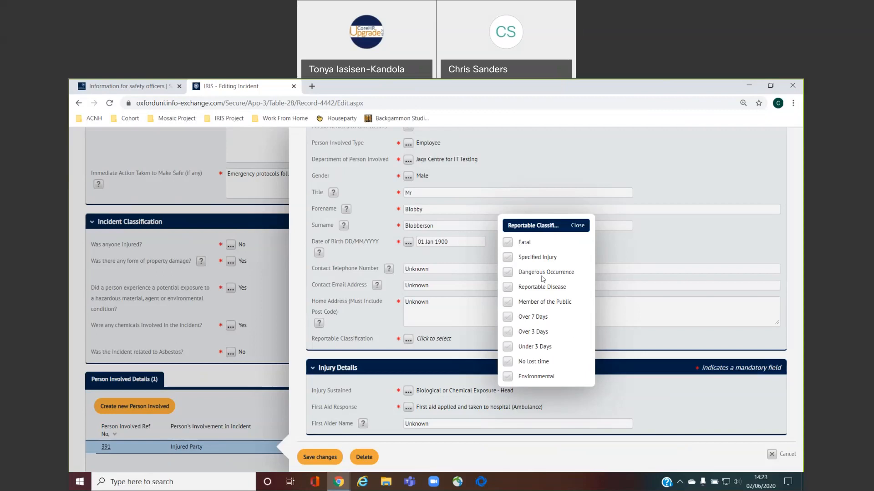
left_click(508, 273)
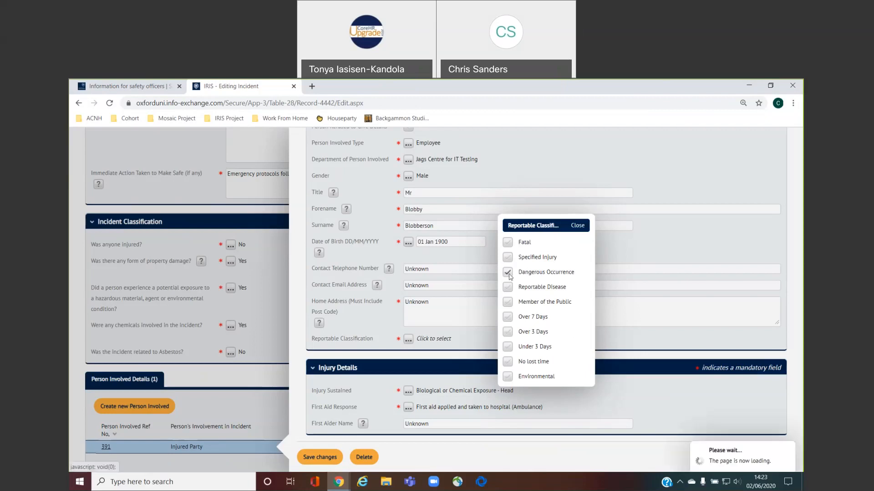
left_click(320, 458)
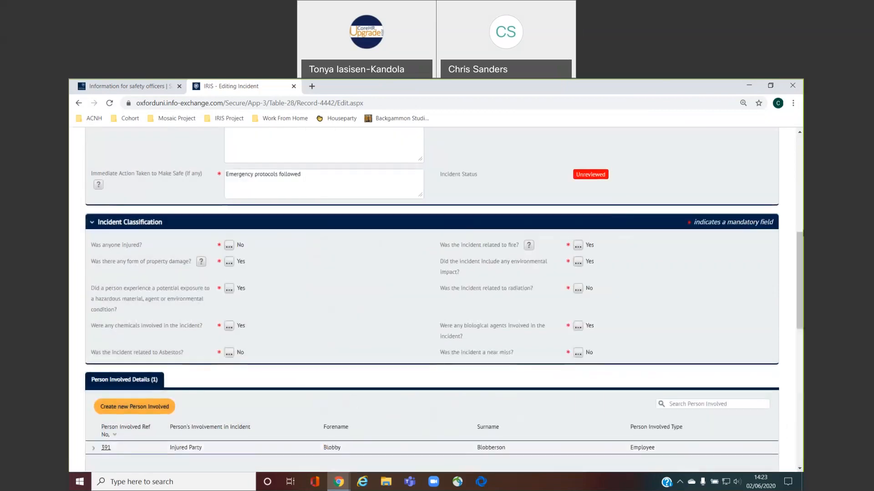
- Save the changes to the incident and check its summary page down to the DSO Review entry
left_click_drag(801, 249, 800, 386)
left_click(108, 414)
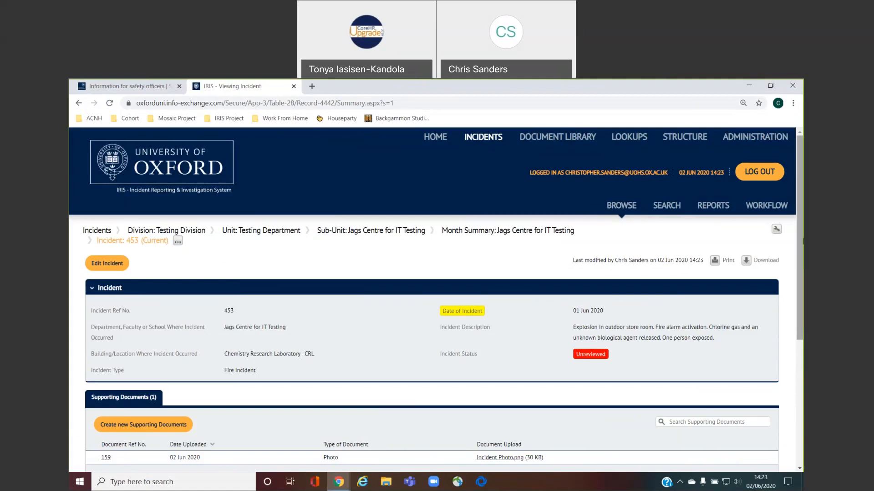
left_click_drag(802, 241, 802, 285)
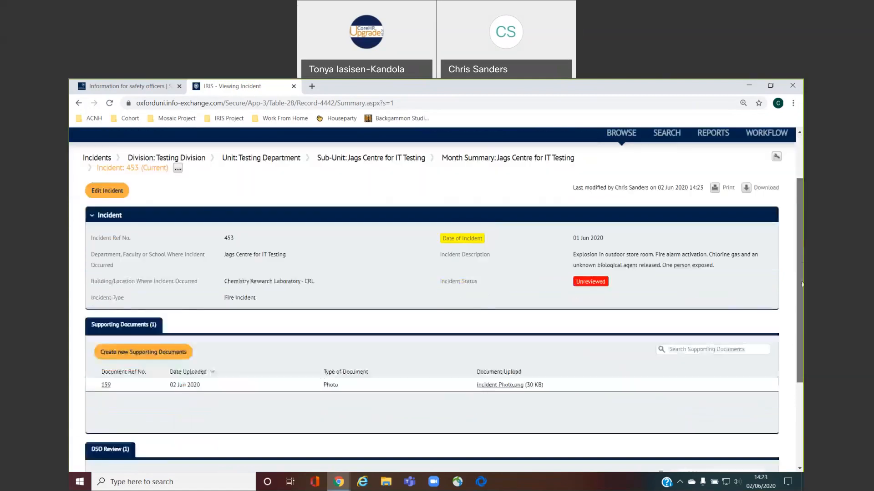
scroll(802, 284, "down", 3)
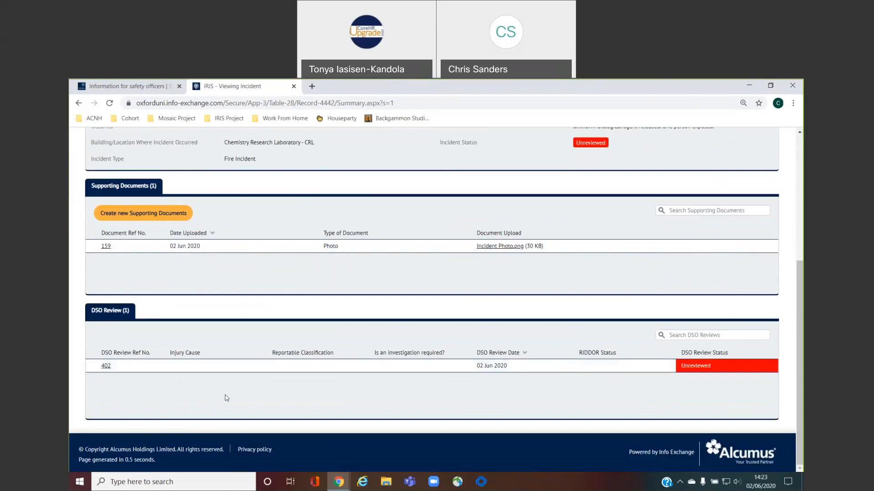
- Open DSO Review 402 of the incident for editing and set its Injury Cause to Explosion
left_click(107, 368)
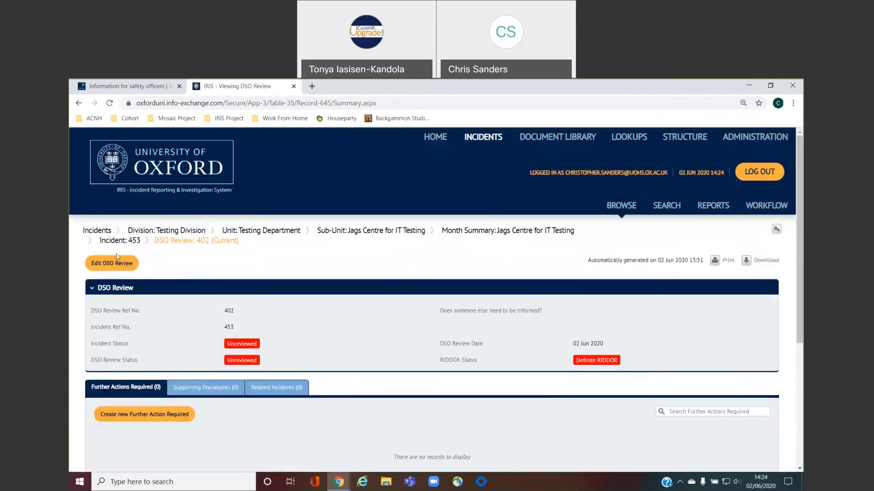
left_click(117, 265)
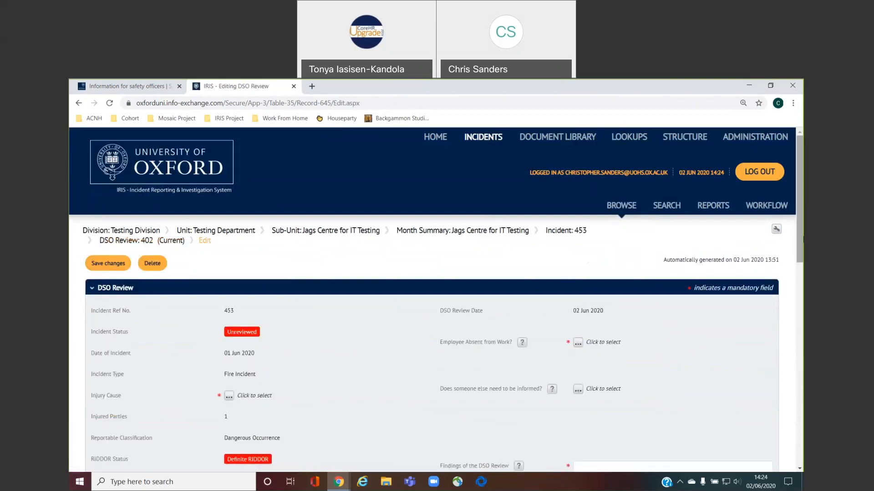
scroll(799, 200, "down", 2)
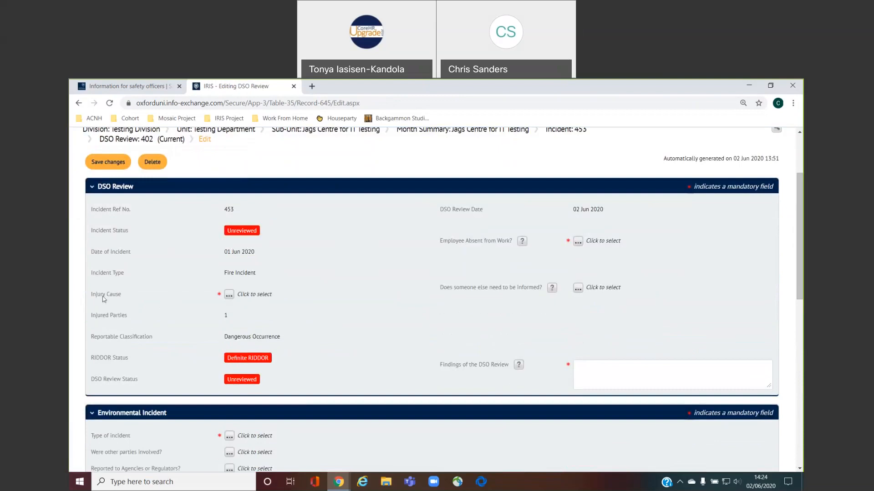
left_click(228, 296)
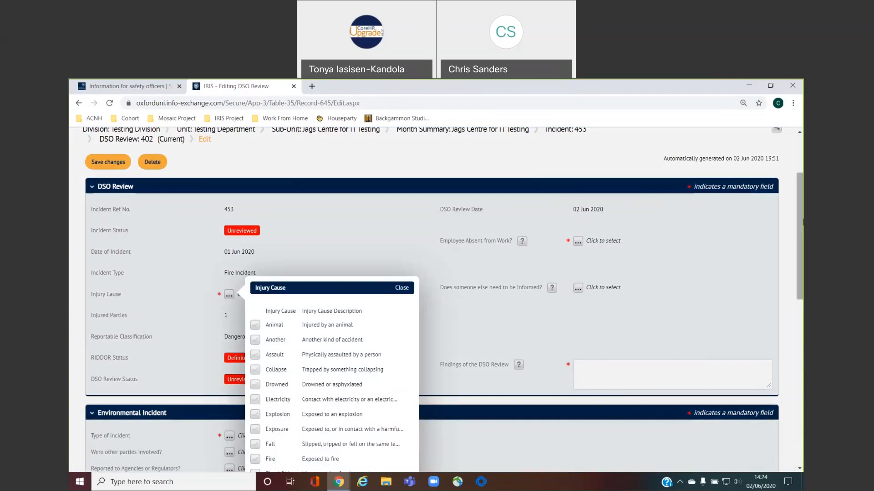
scroll(800, 252, "down", 3)
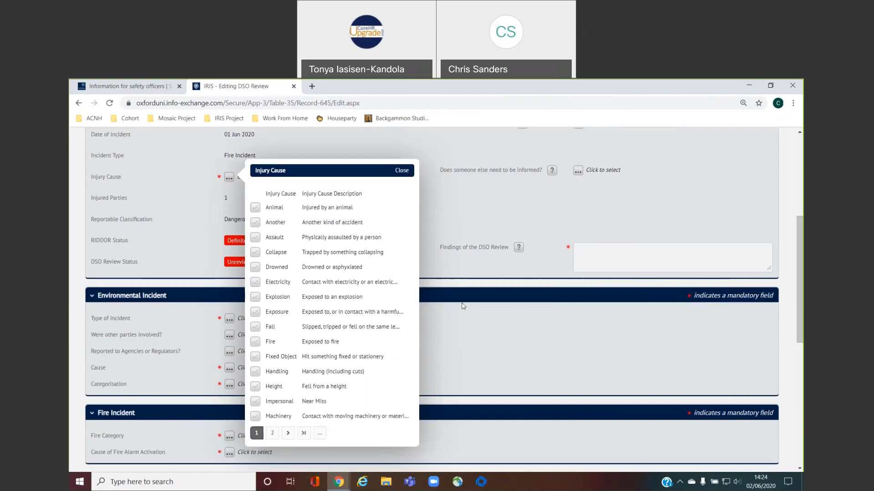
left_click(254, 298)
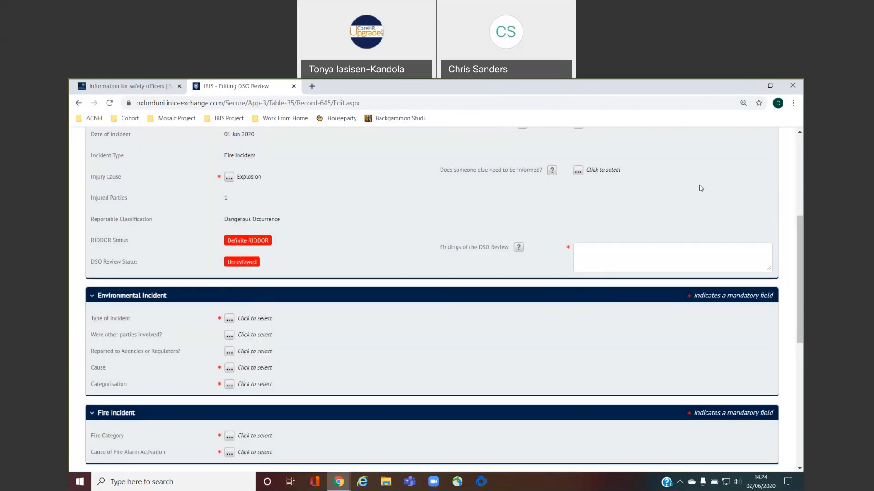
- Set Employee Absent from Work? to Not Known in the DSO review
left_click_drag(803, 260, 803, 234)
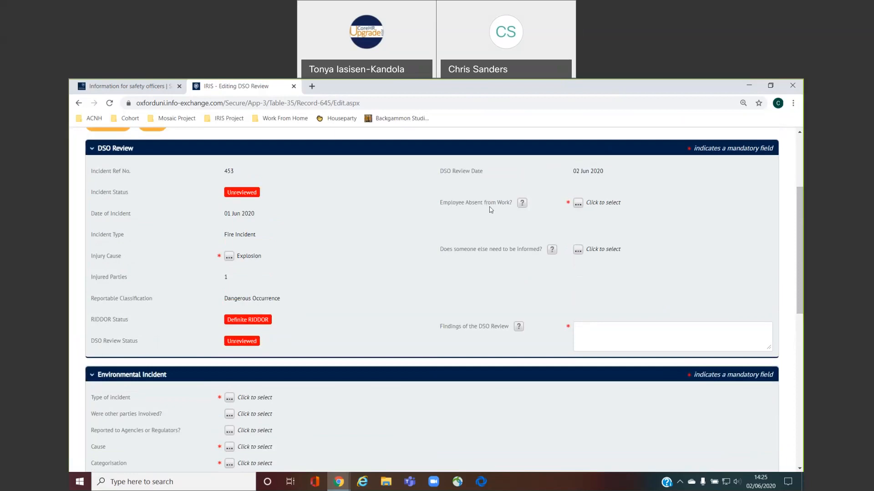
mouse_move(526, 206)
left_click(577, 204)
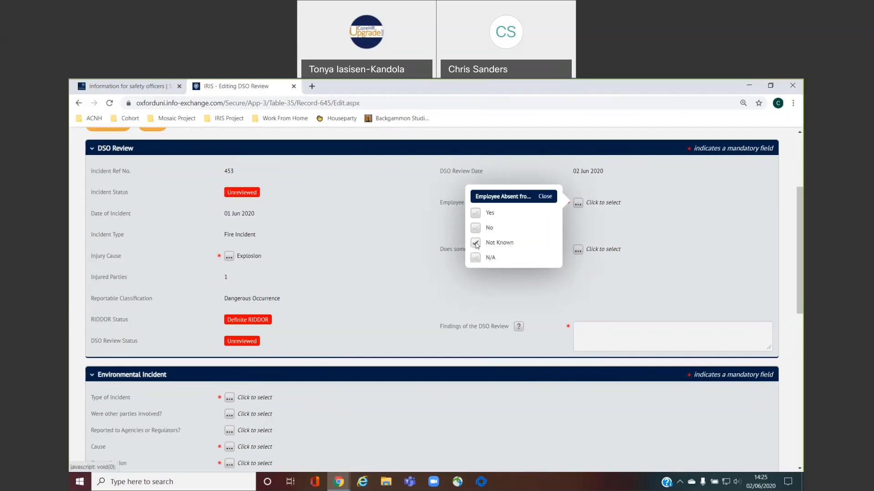
left_click(475, 243)
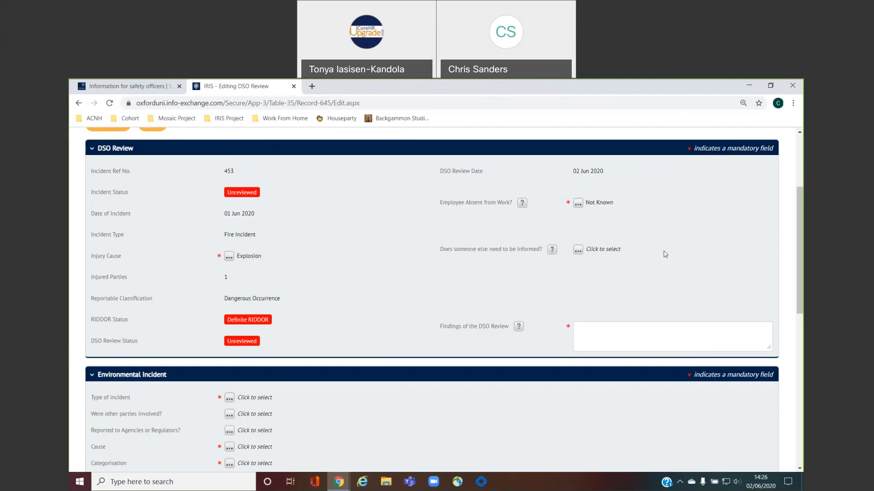
left_click(578, 251)
left_click(479, 276)
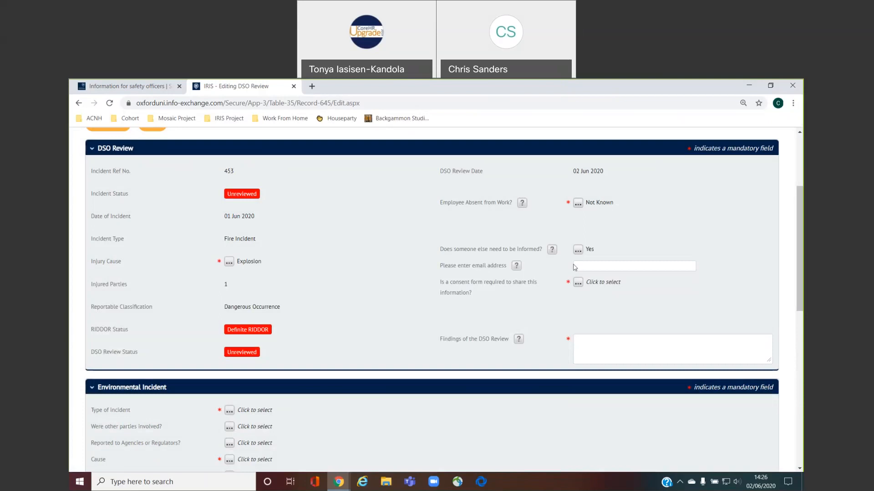
mouse_move(517, 267)
left_click(578, 283)
left_click(475, 308)
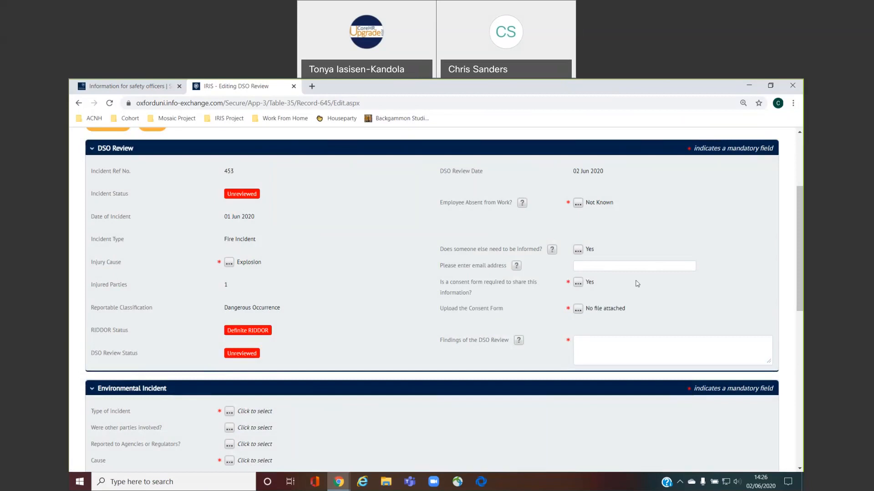
left_click(578, 282)
left_click(476, 306)
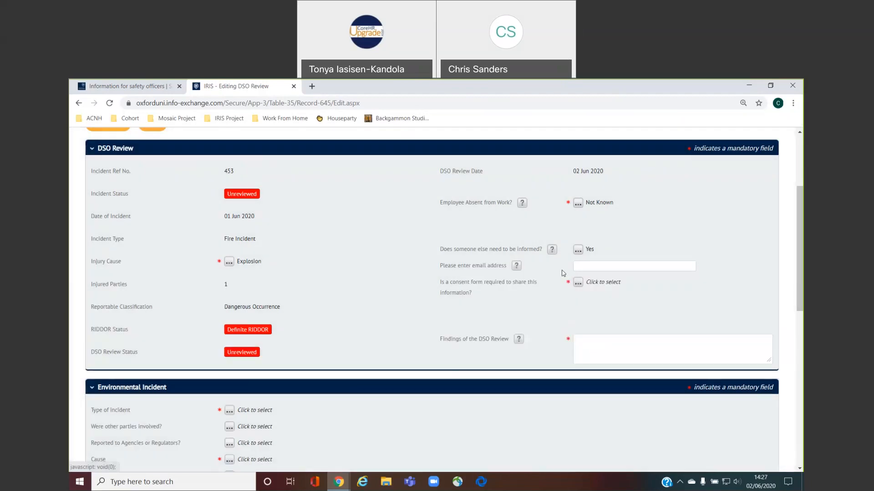
- Answer No to whether someone else needs to be informed and enter the review findings "Electrical spark caused the explosion"
left_click(577, 251)
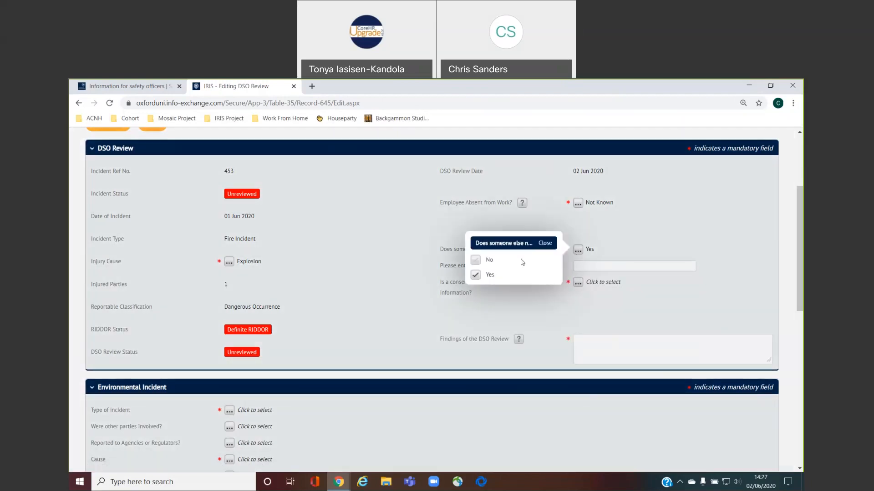
left_click(475, 261)
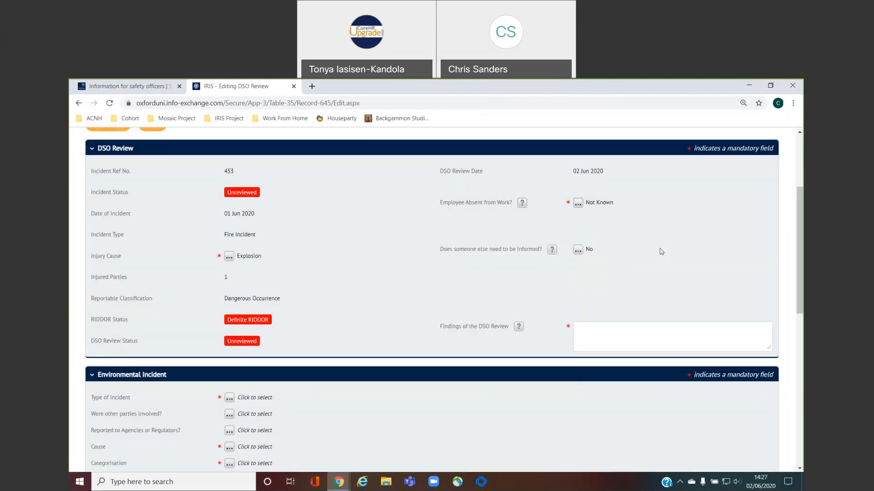
left_click(595, 332)
type("Electrical spark caused the explosion")
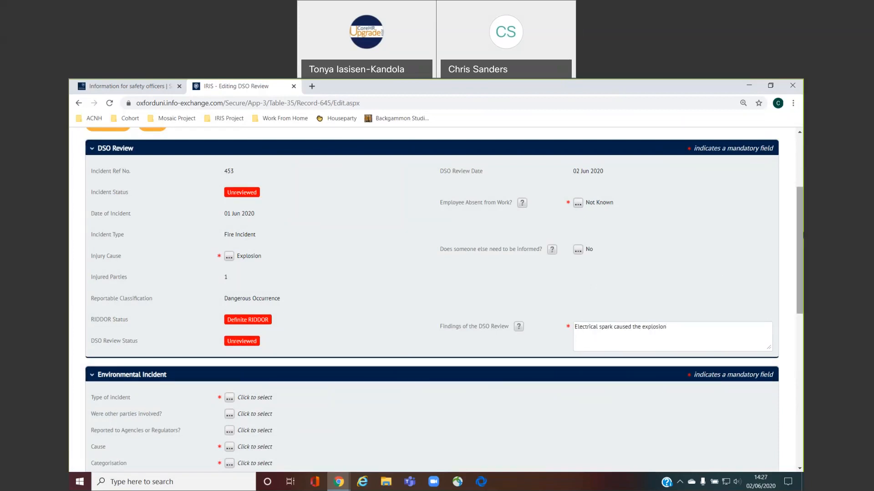
- Set the environmental incident type to Spillage/Spillage Response, with No for other parties involved and for reported to agencies or regulators
left_click_drag(800, 234, 801, 308)
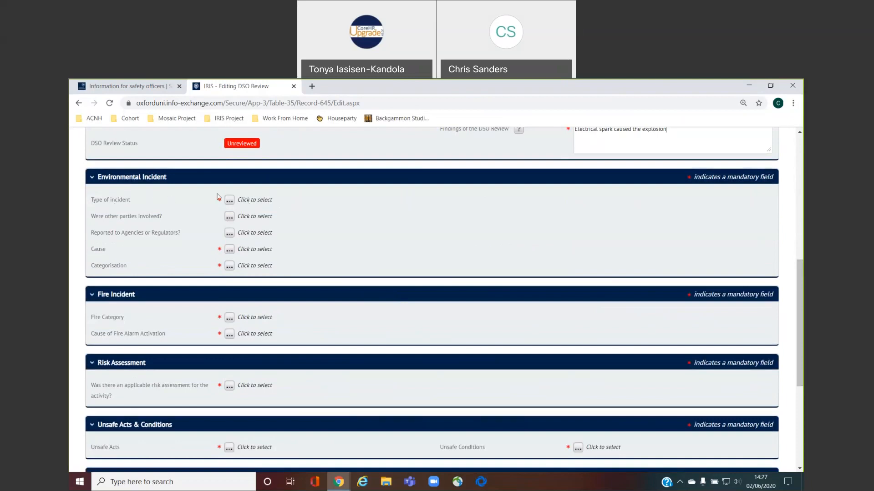
left_click(229, 201)
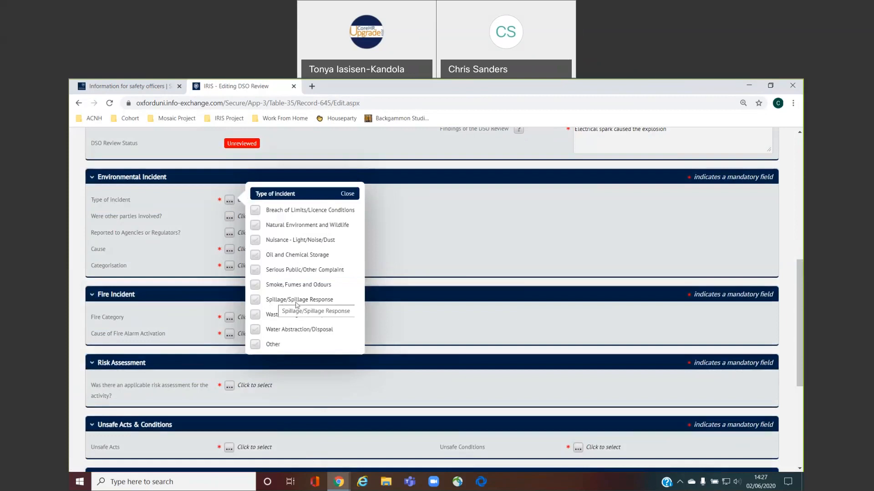
left_click(257, 301)
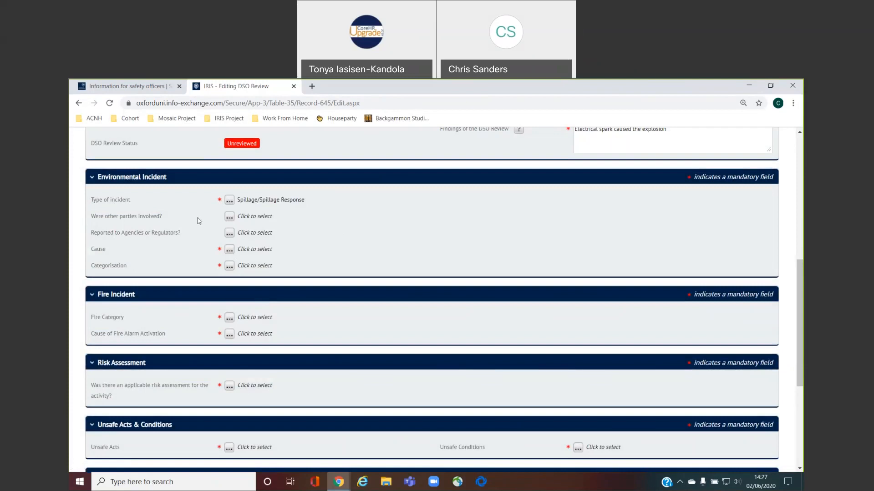
left_click(228, 217)
left_click(257, 230)
left_click(233, 234)
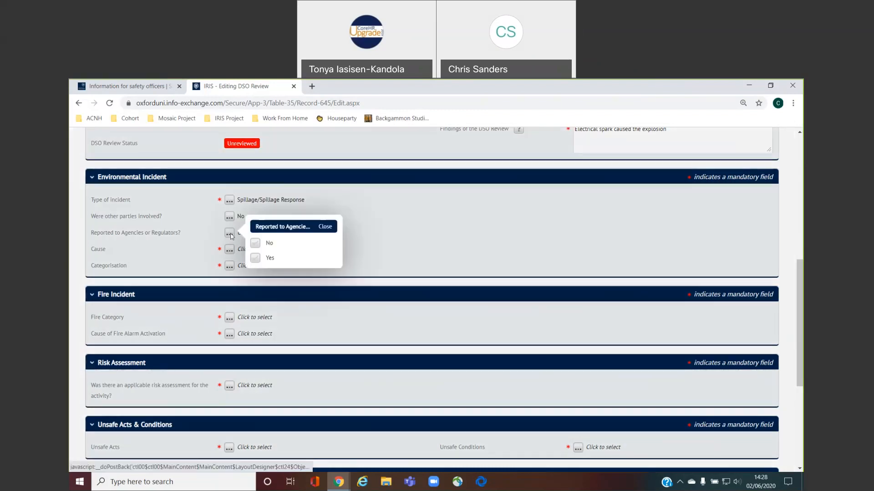
left_click(256, 244)
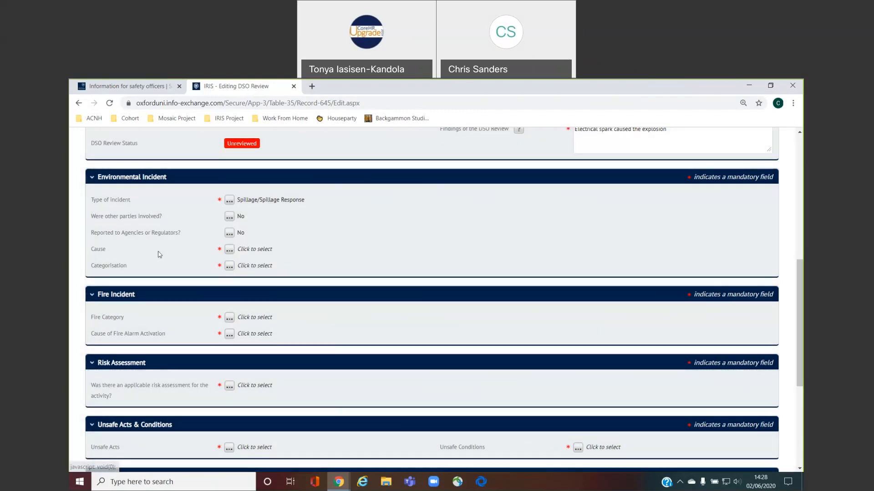
- Set the environmental incident's Cause to Other with the details "Explosion" and its Categorisation to Substantial
left_click(230, 249)
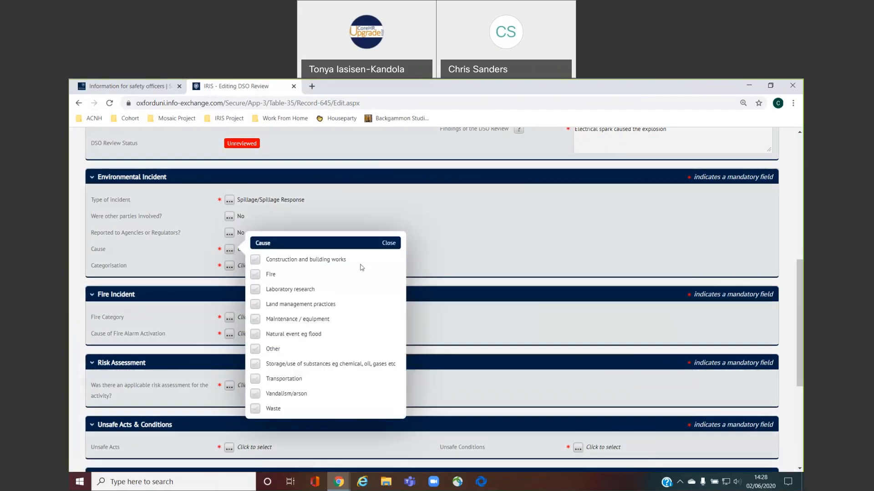
left_click(255, 350)
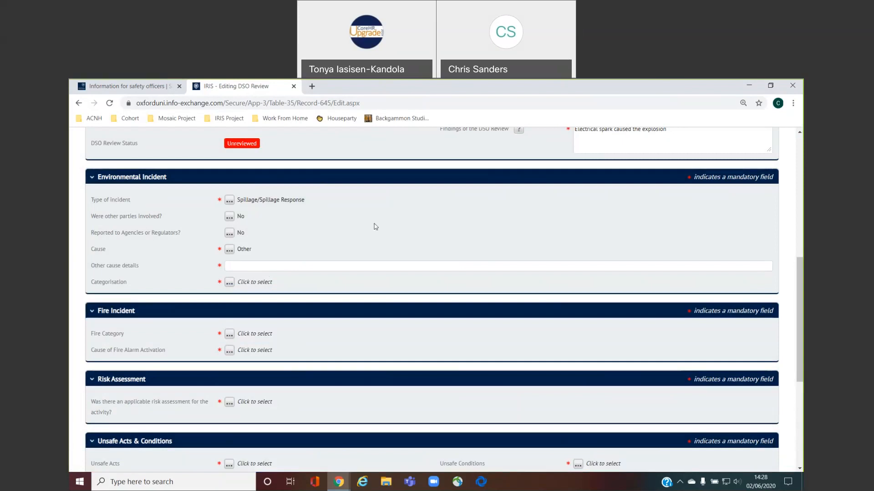
type("Explosion")
left_click(230, 282)
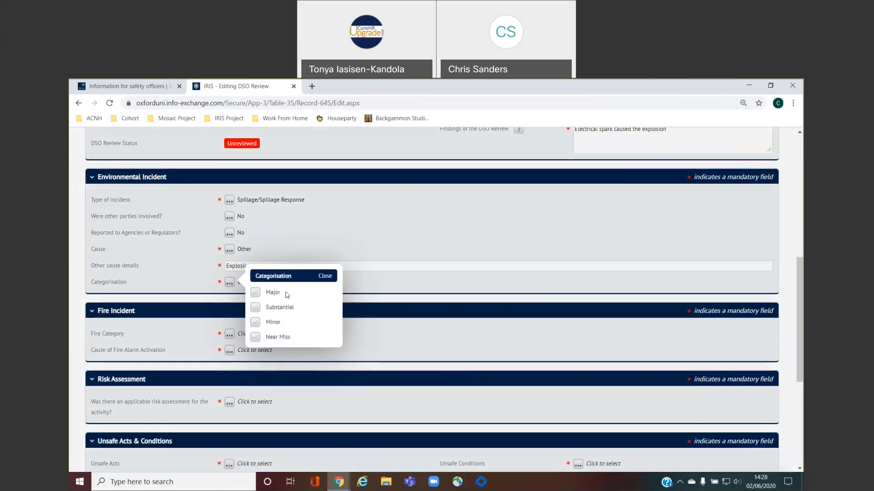
left_click(256, 308)
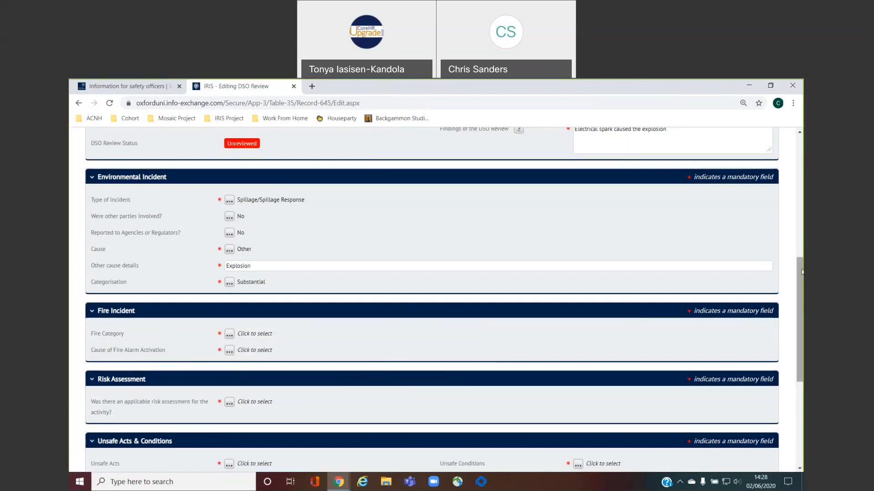
- Set the Fire Category to Minor Fire and the Cause of Fire Alarm Activation to Other, specified as "Explosion"
left_click_drag(802, 271, 803, 312)
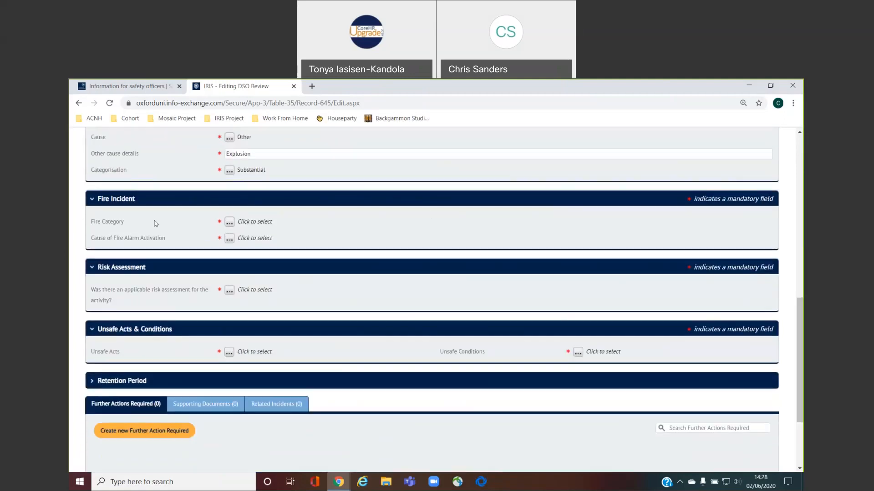
left_click(230, 222)
left_click(255, 292)
left_click(229, 239)
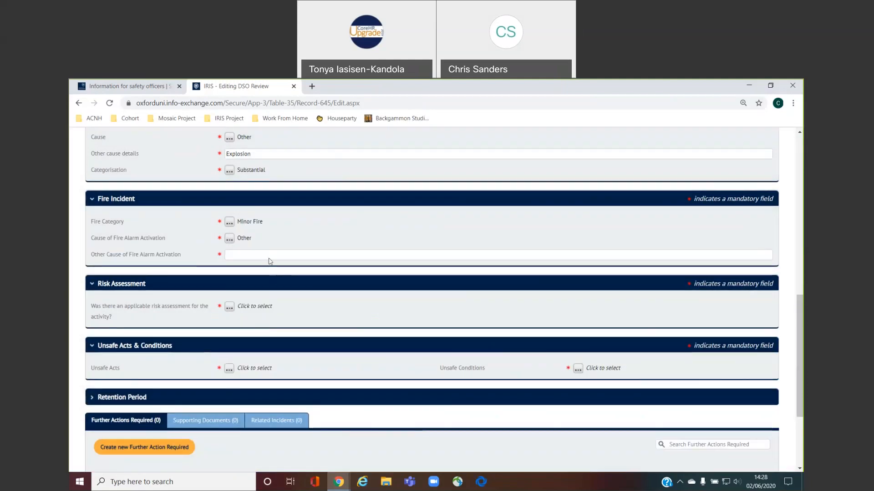
left_click(269, 257)
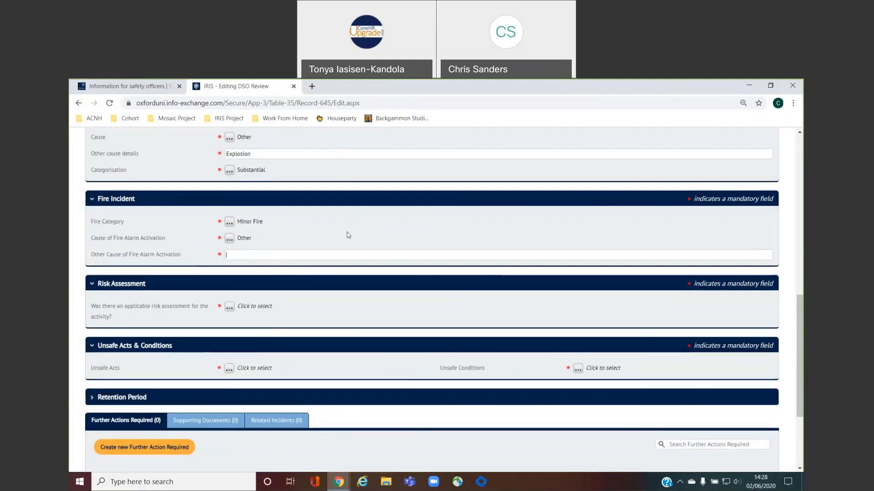
type("Explosion")
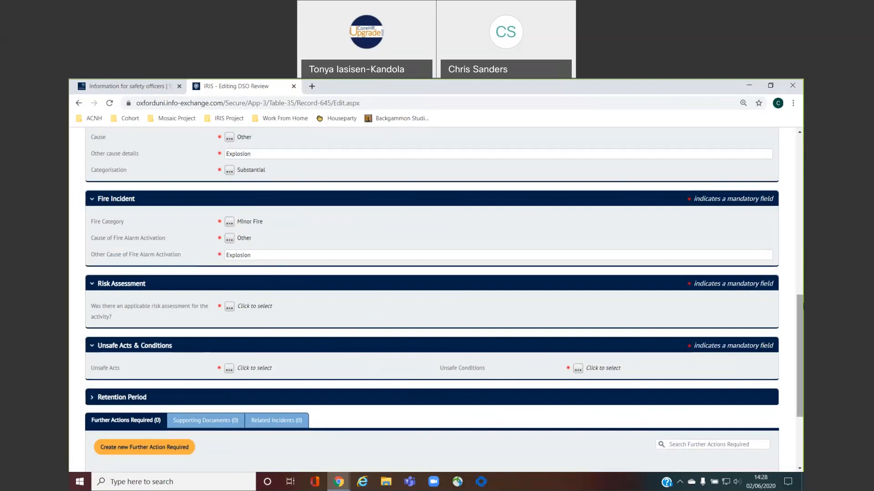
left_click_drag(802, 308, 802, 324)
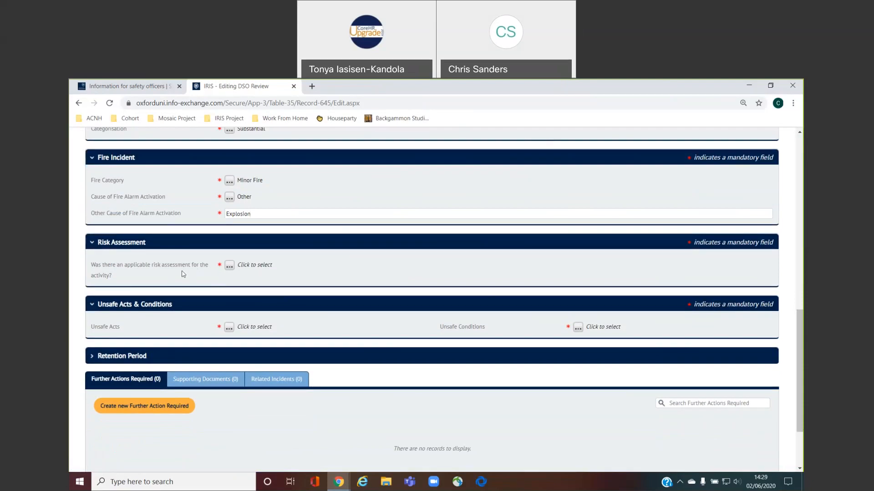
left_click(229, 266)
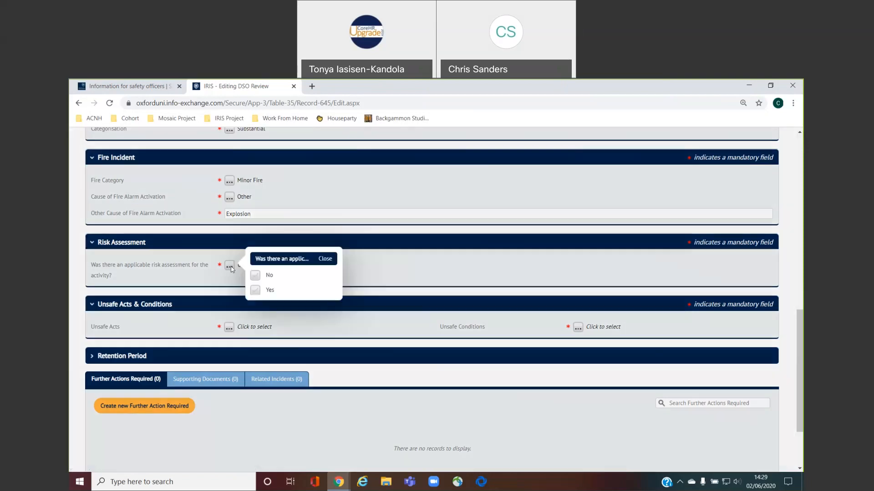
left_click(255, 290)
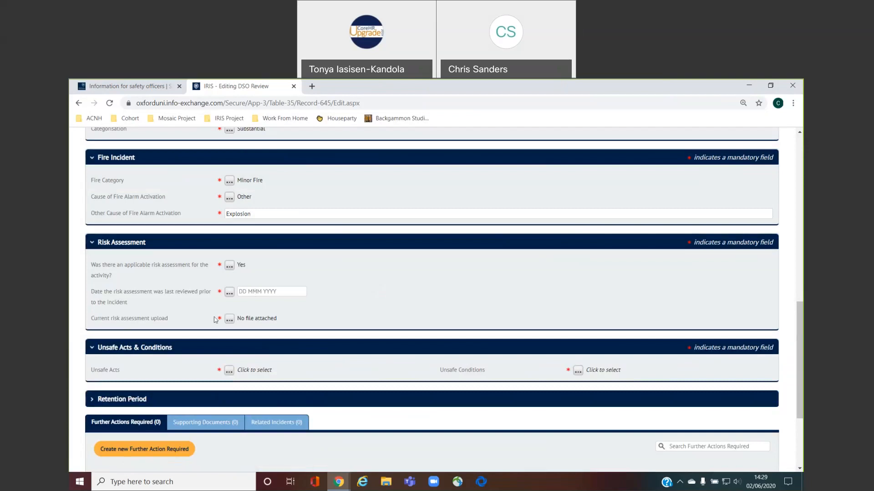
left_click(229, 267)
left_click(255, 277)
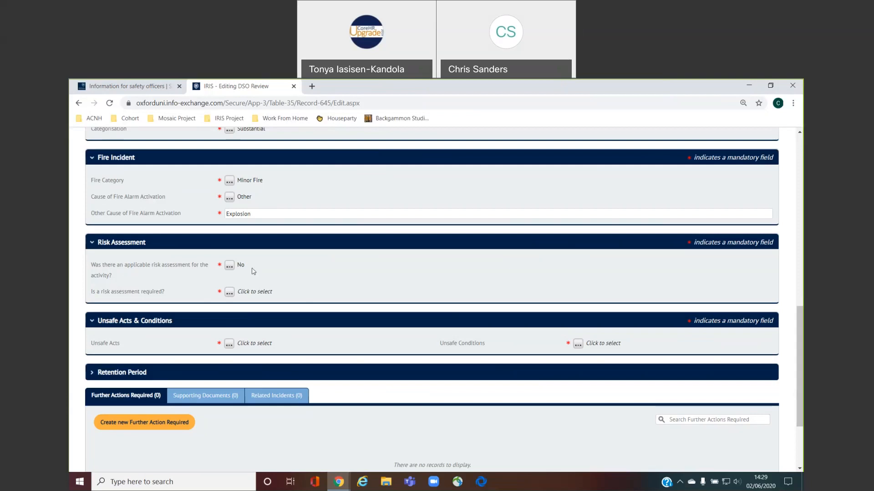
- Answer Yes to whether an applicable risk assessment existed and enter 10/10/2019 as the date it was last reviewed
left_click(230, 267)
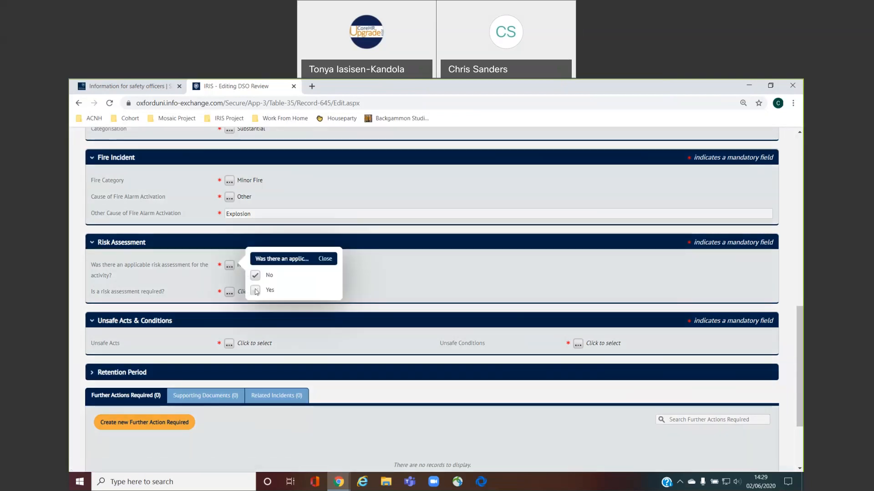
left_click(255, 291)
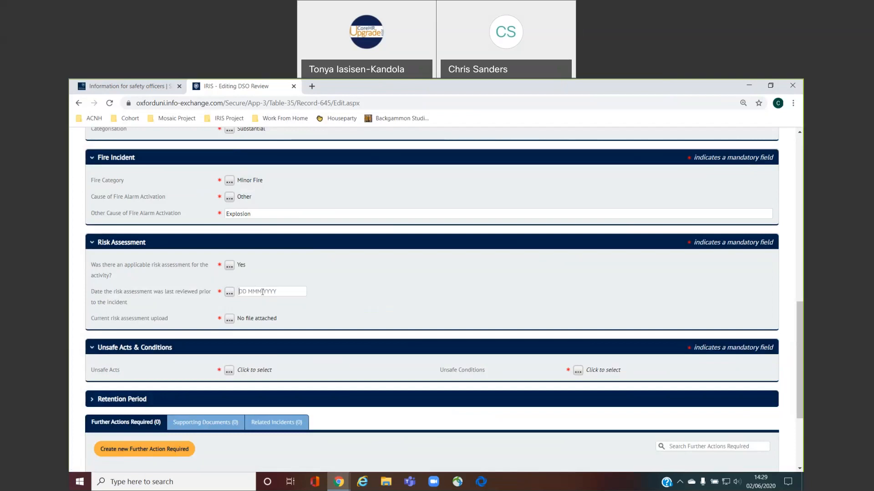
type("10/10/2019")
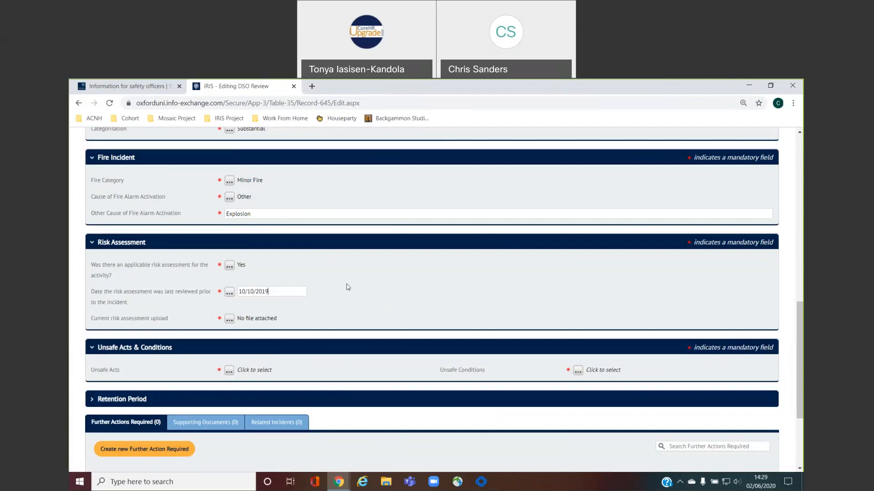
- Attach the Risk Assessment Word document from the Desktop as the current risk assessment upload
left_click(229, 319)
left_click(266, 344)
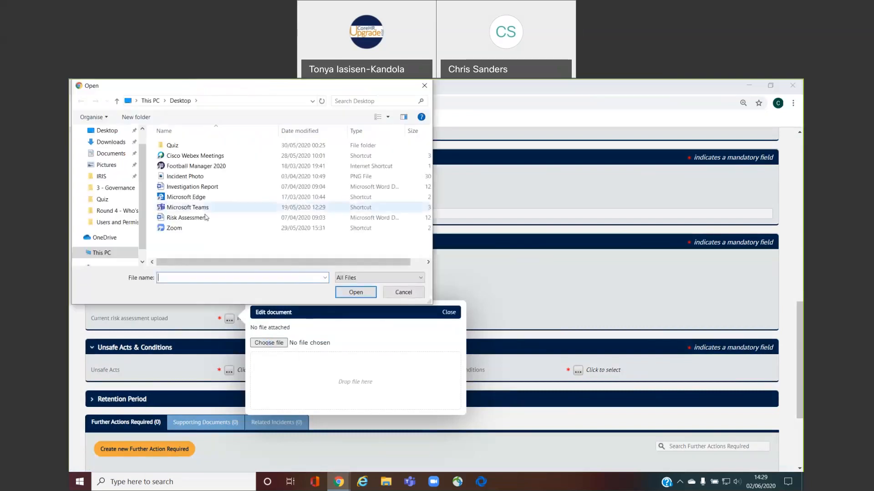
left_click(204, 219)
double_click(204, 218)
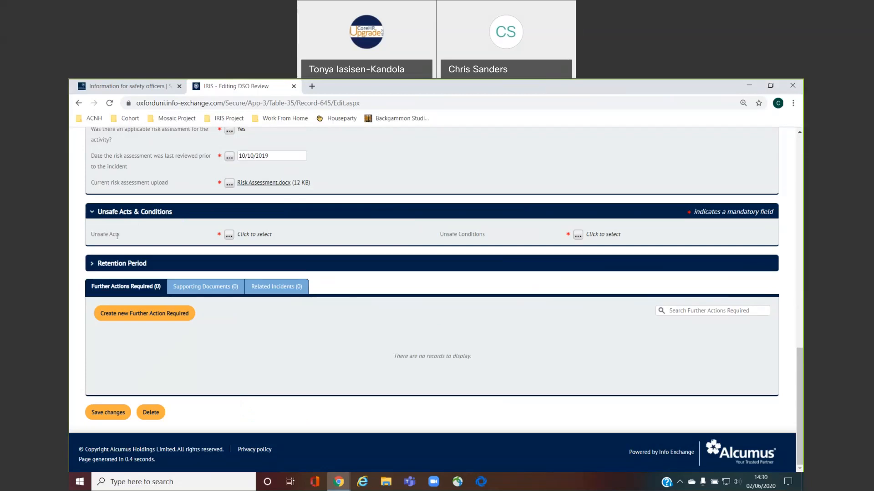
- Try several options for Unsafe Acts, including Distraction and Failure to wear PPE and other safety devices, and clear them again
left_click(229, 235)
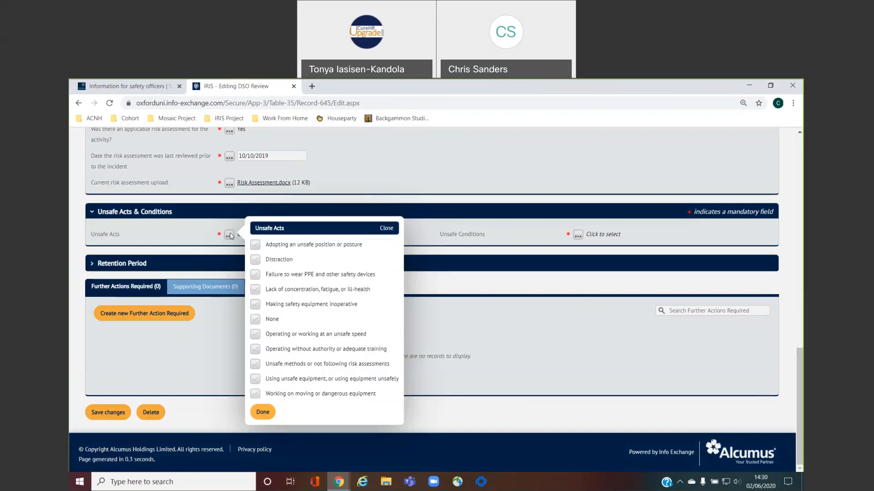
left_click(255, 260)
left_click(255, 275)
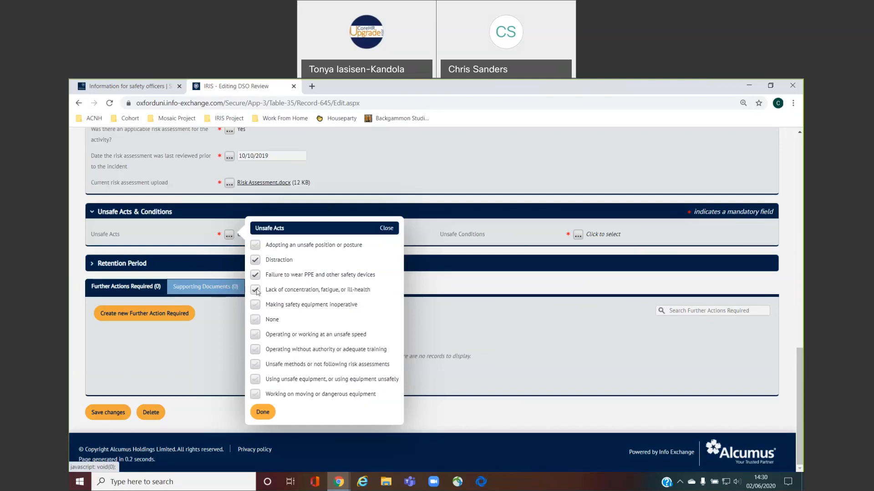
left_click(257, 277)
left_click(256, 262)
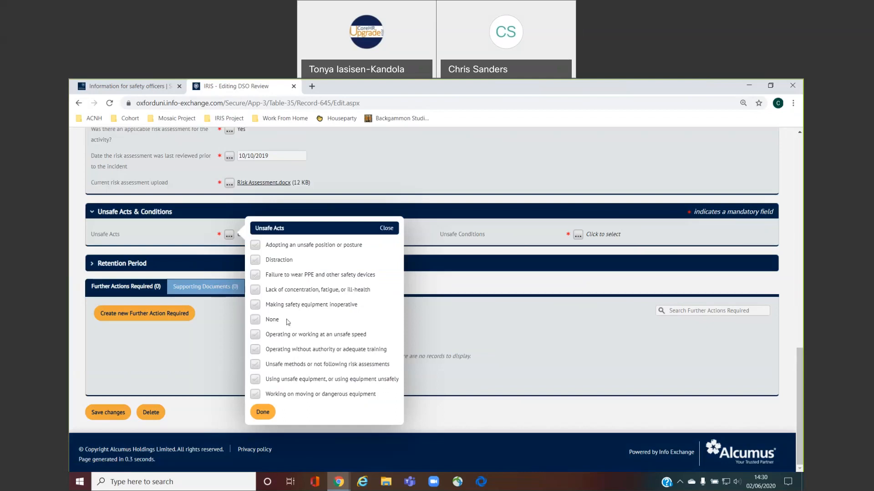
- Set both Unsafe Acts and Unsafe Conditions to None
left_click(256, 320)
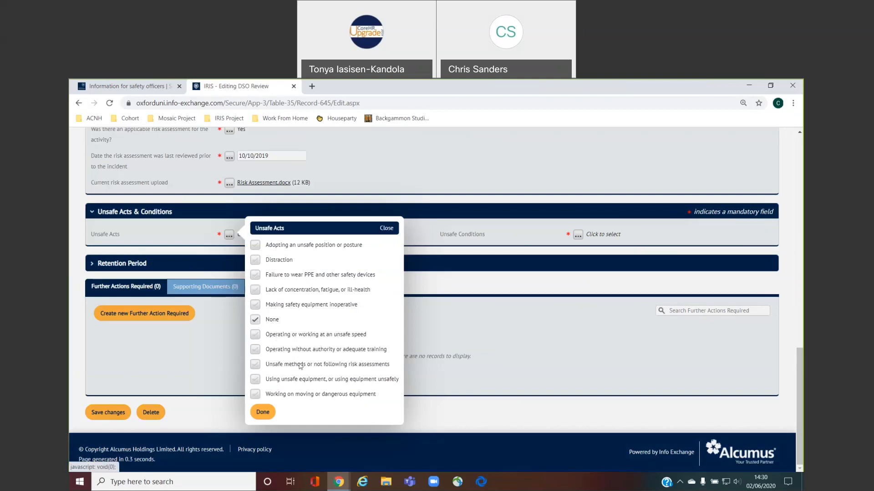
left_click(268, 413)
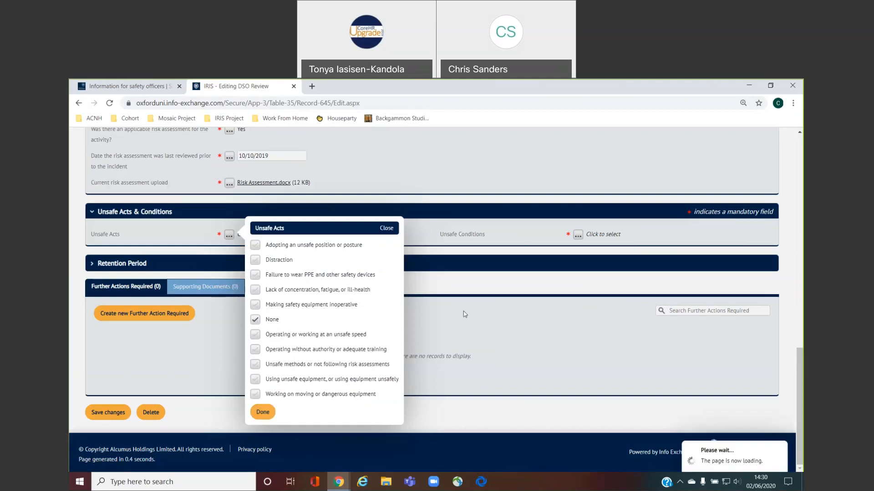
left_click(578, 235)
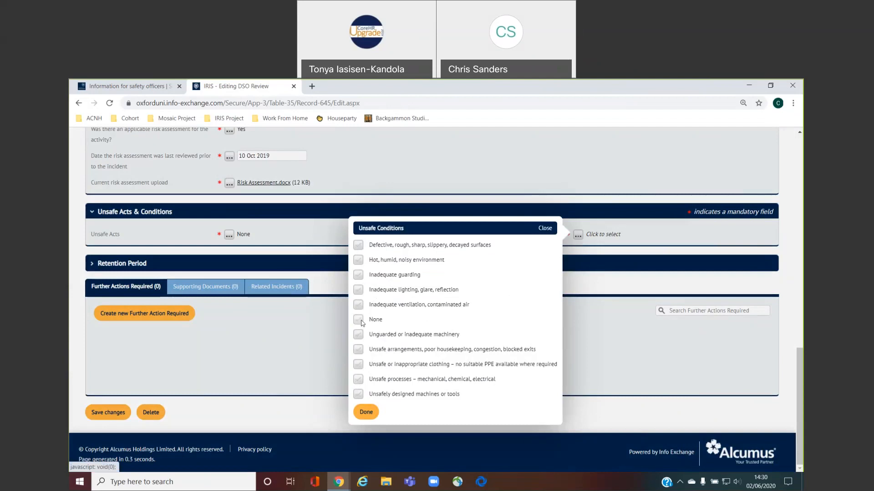
left_click(366, 411)
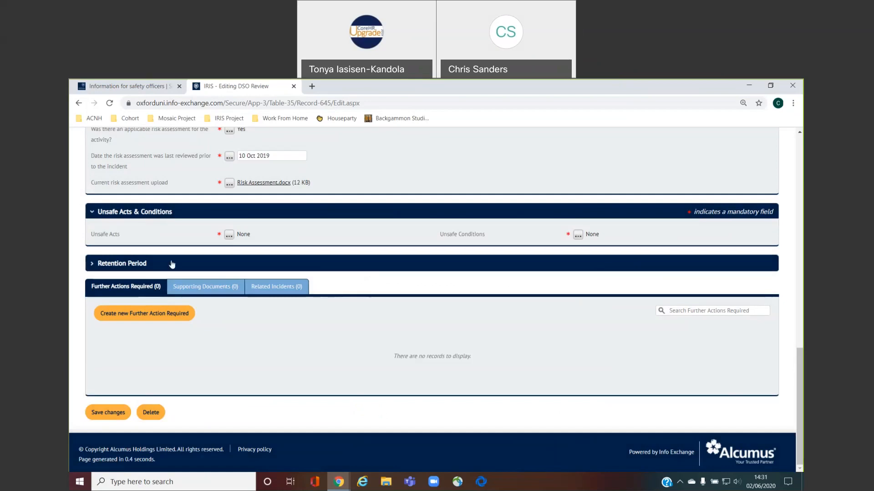
- Review the available Retention Period options for the DSO review and close the section without choosing another
left_click(133, 268)
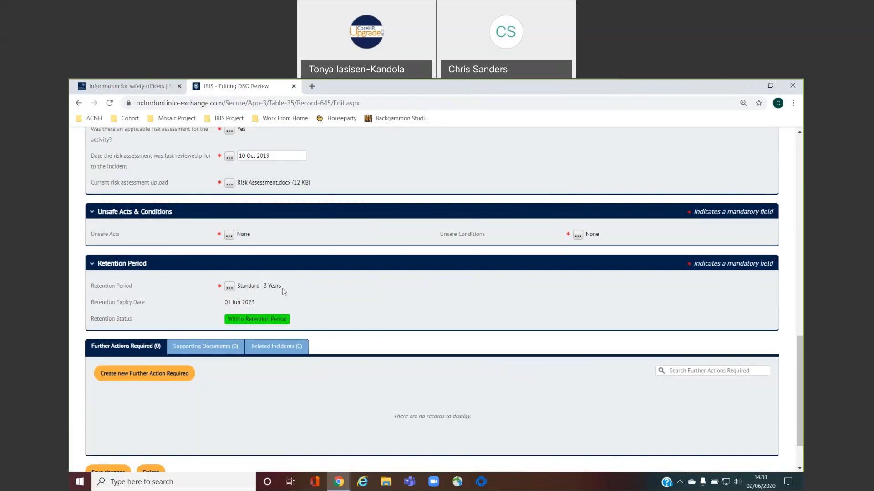
left_click(229, 287)
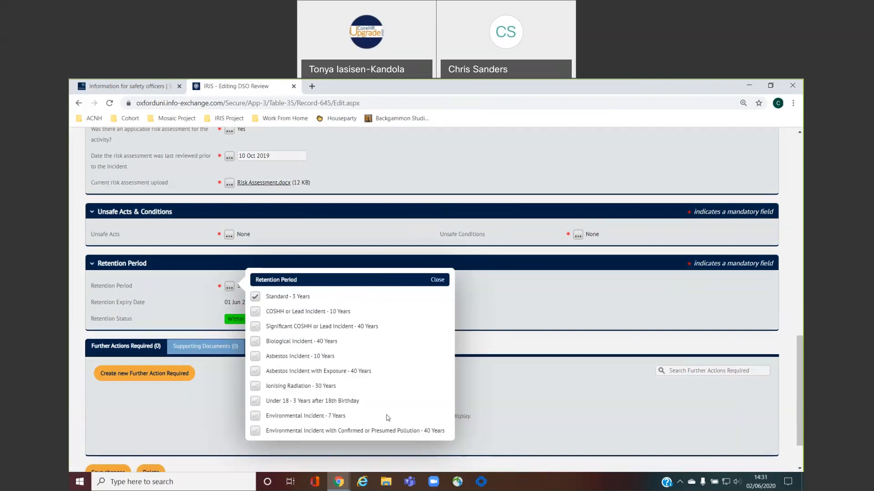
left_click(438, 280)
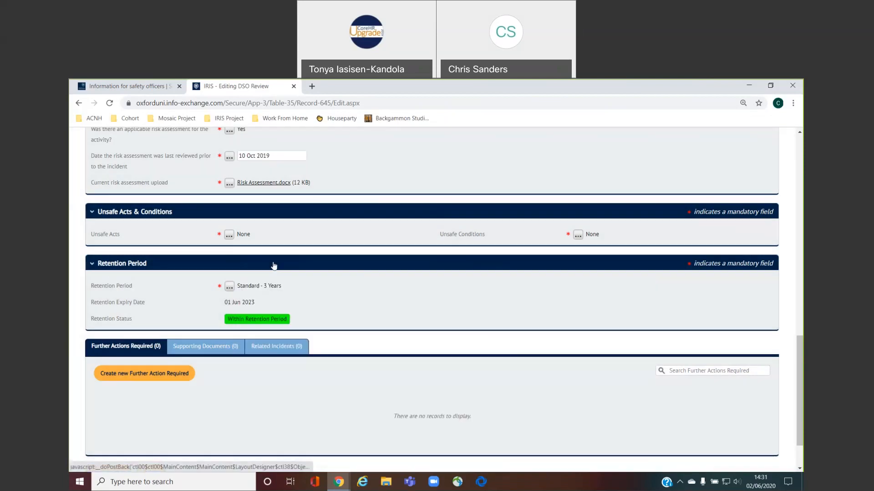
left_click(173, 269)
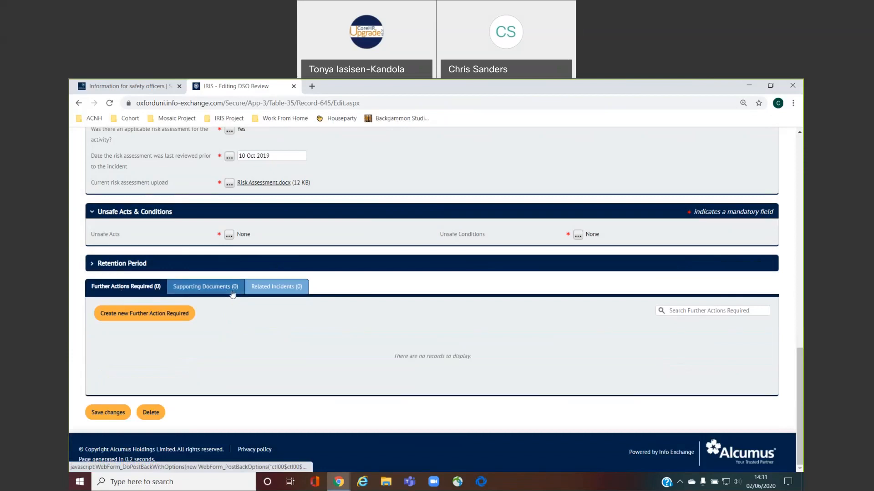
- Examine the Related Incidents list and the form for a new supporting document, leaving without adding a record
left_click(278, 291)
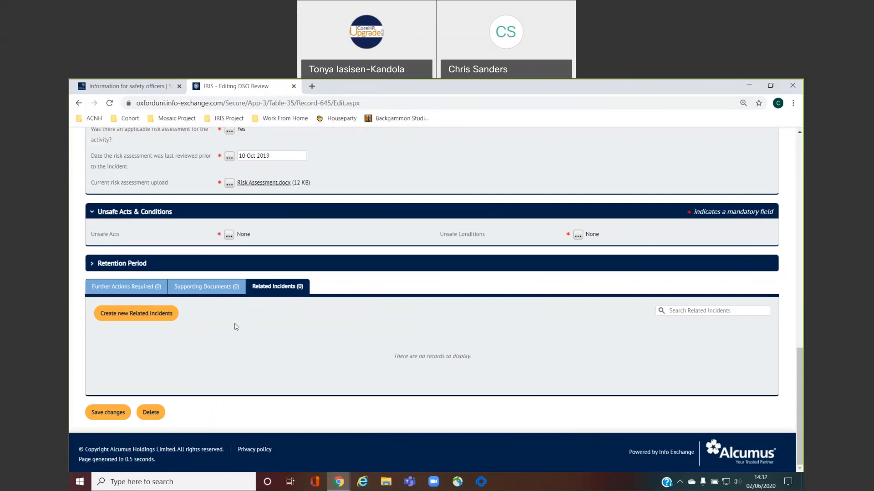
left_click(215, 290)
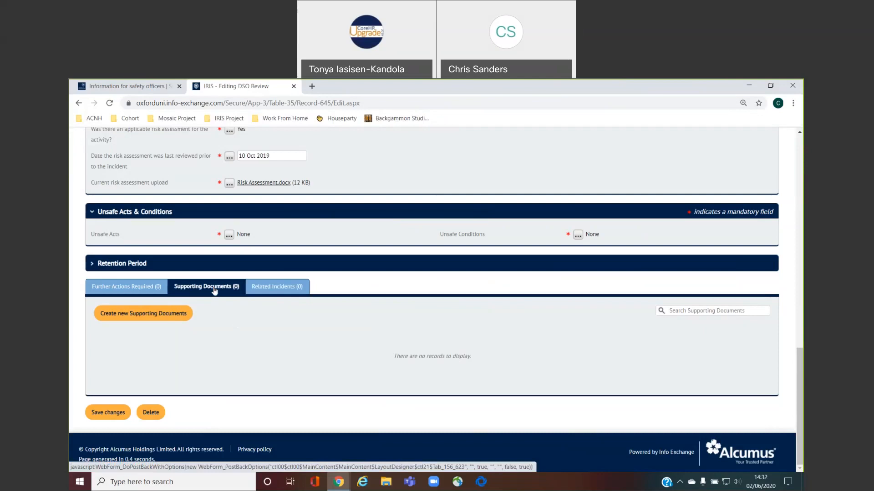
left_click(164, 314)
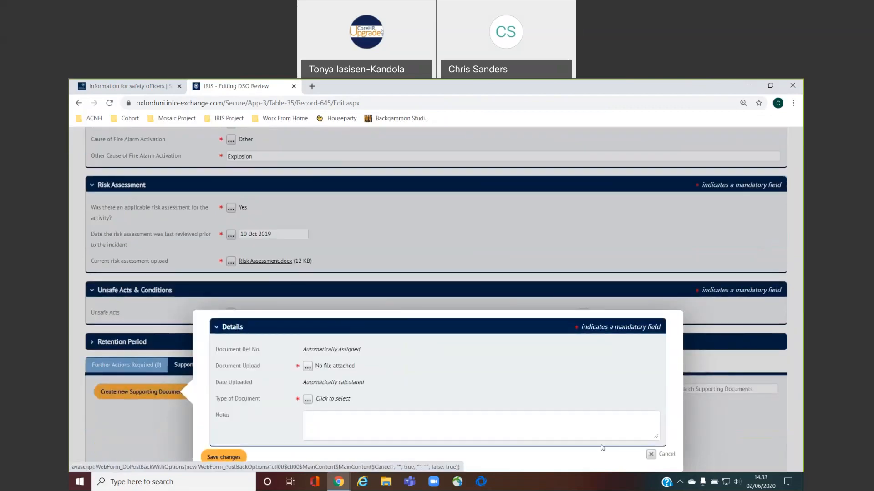
left_click(660, 455)
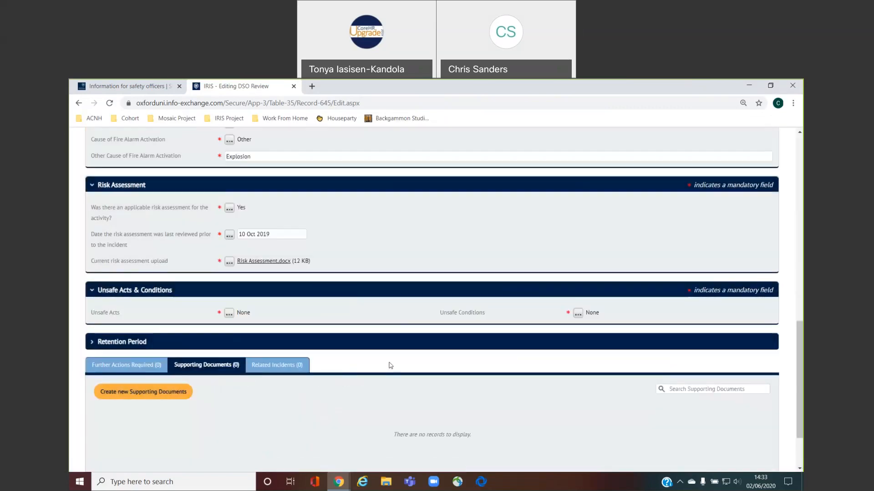
- Create a further action with target completion date 30 Jun 2020 and the text "Raise a ticket on PlanOn to repair store room"
left_click(147, 364)
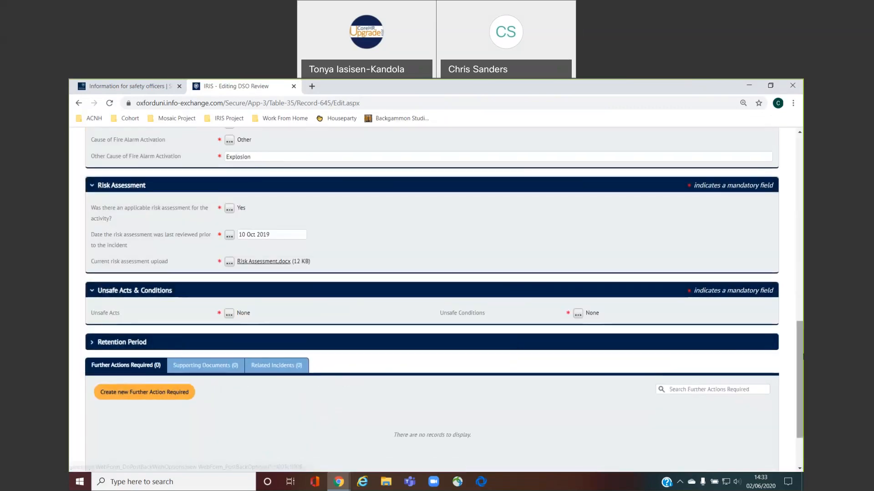
scroll(539, 339, "down", 3)
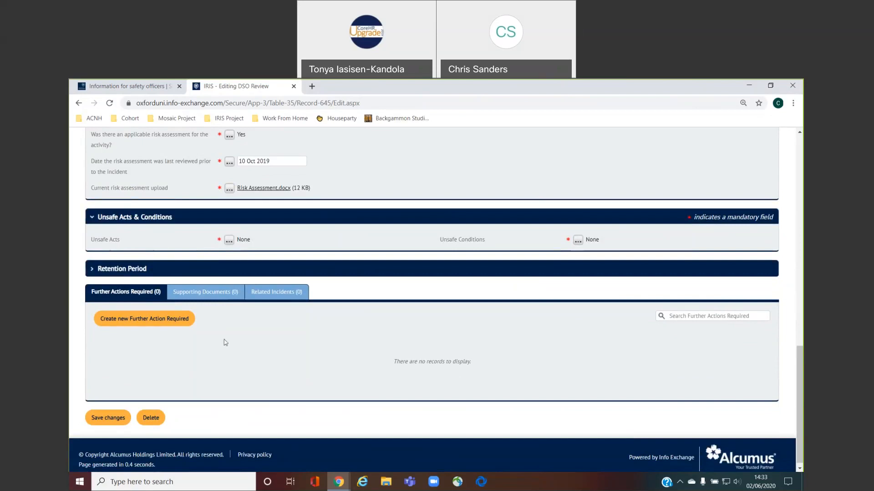
left_click(158, 325)
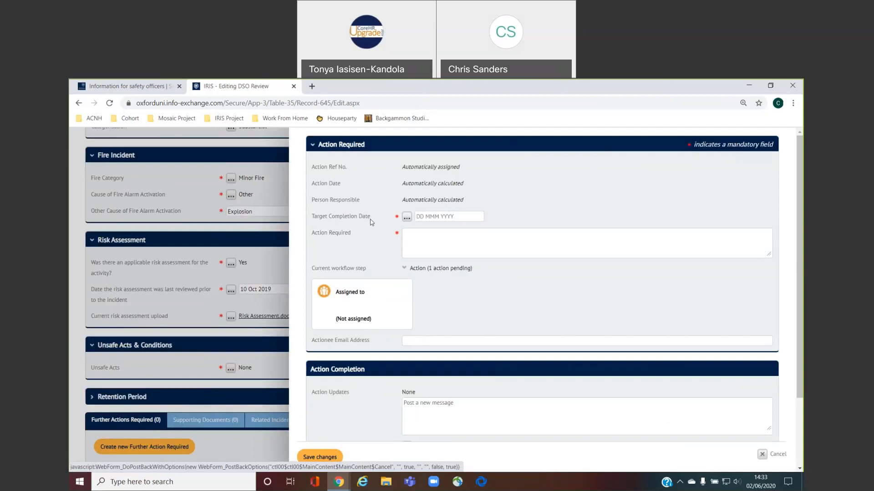
left_click(407, 218)
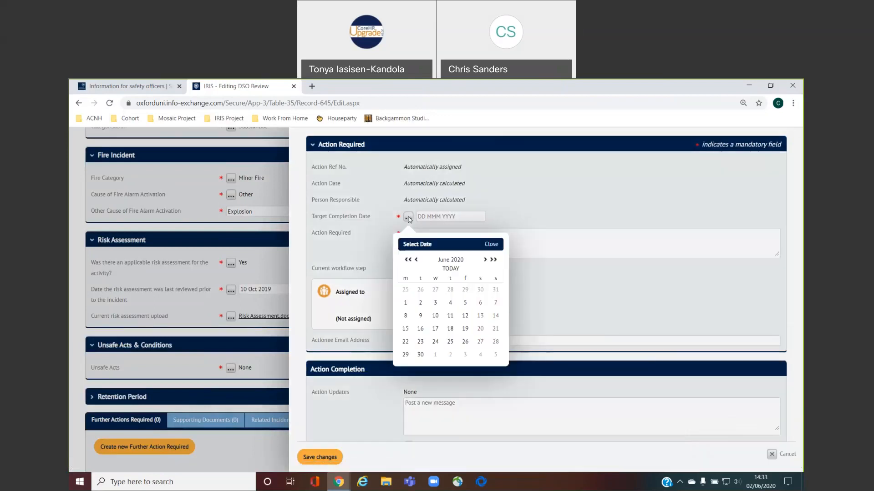
left_click(420, 355)
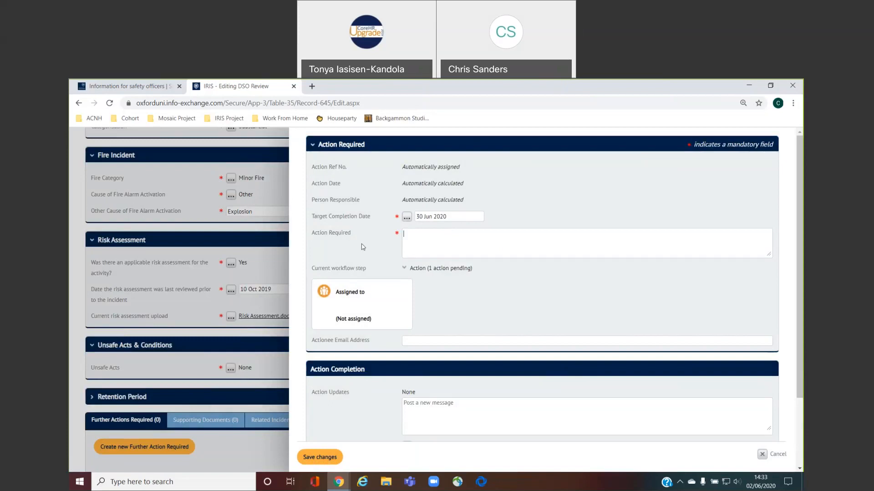
type("Raise a tricket on PlanOn to repair store room")
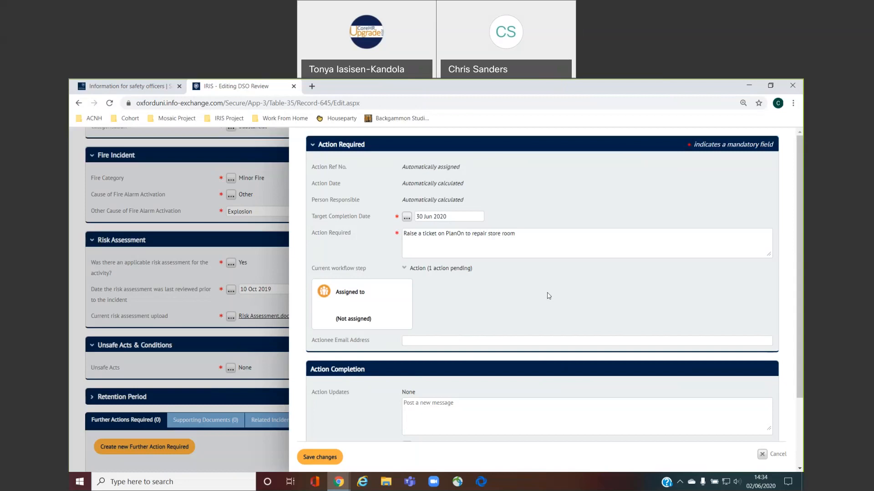
- Assign the further action to the logged-in user's own account
mouse_move(371, 297)
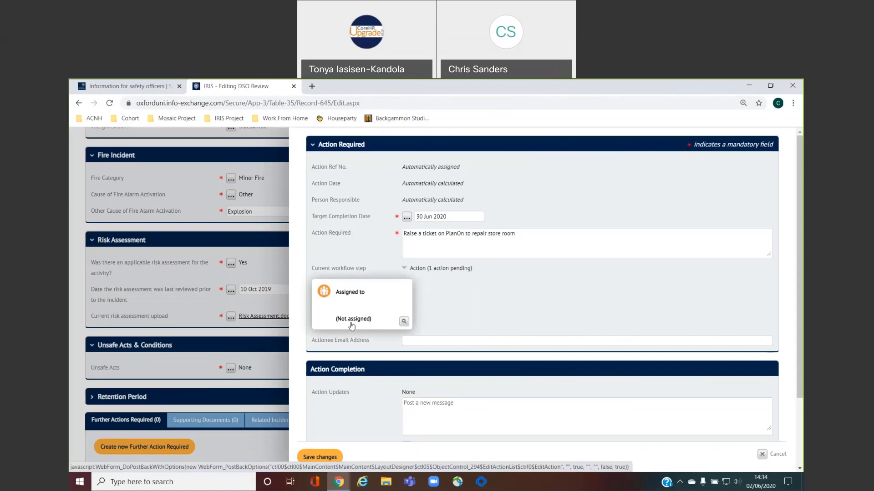
left_click(373, 305)
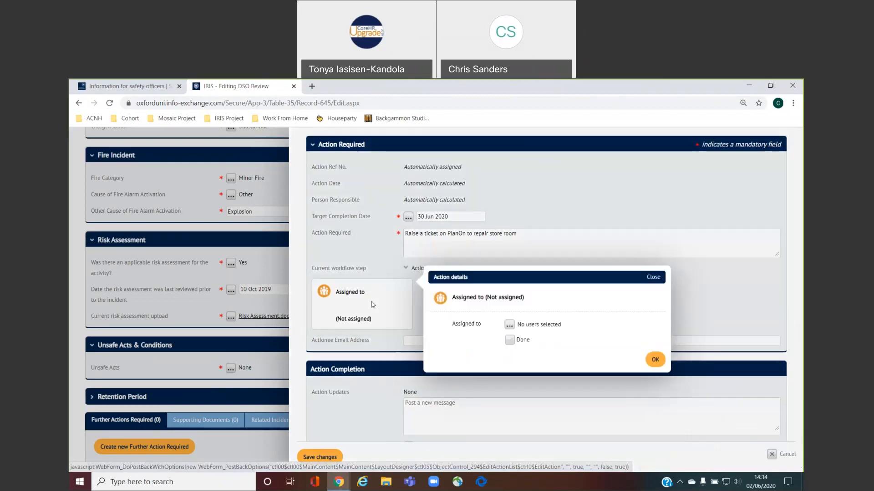
left_click(511, 326)
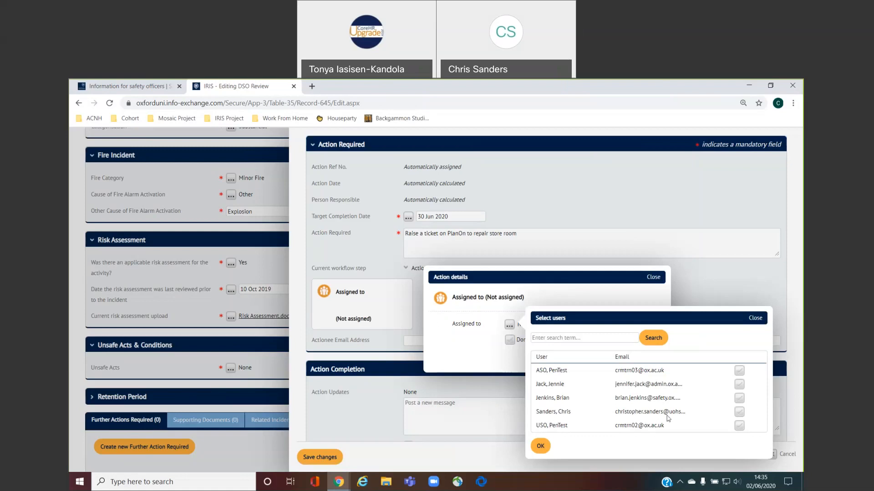
left_click(739, 412)
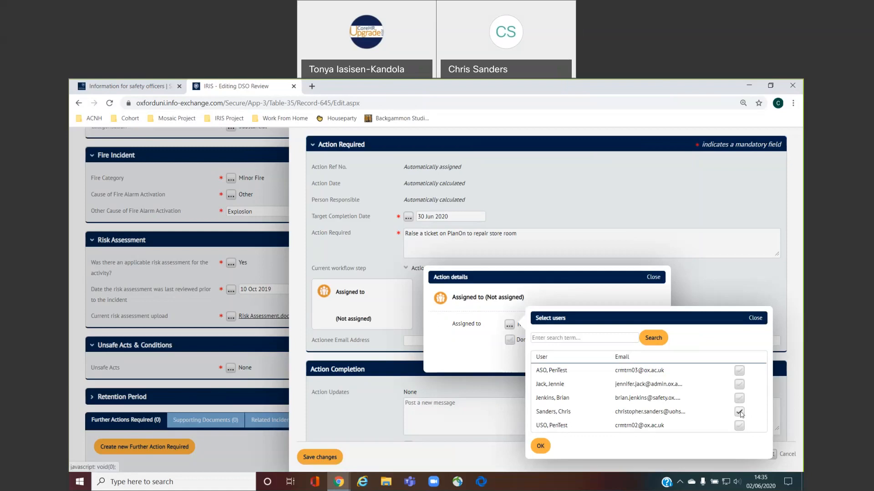
left_click(740, 399)
left_click(739, 399)
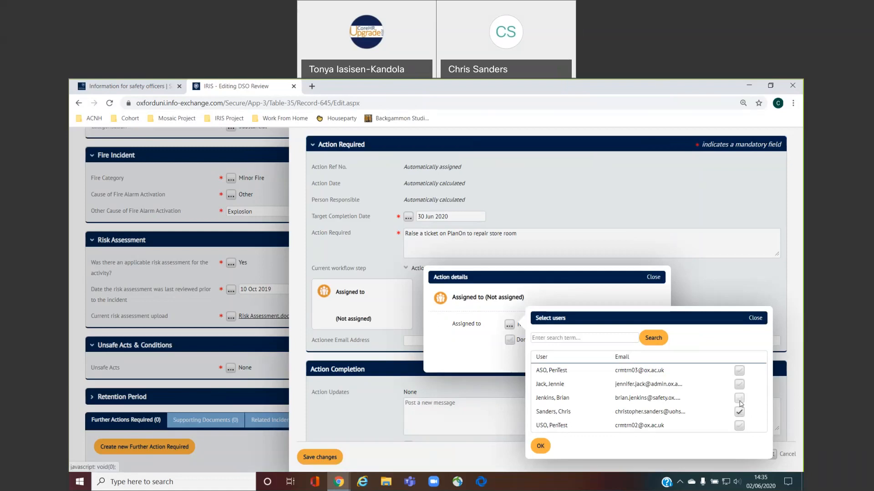
left_click(540, 447)
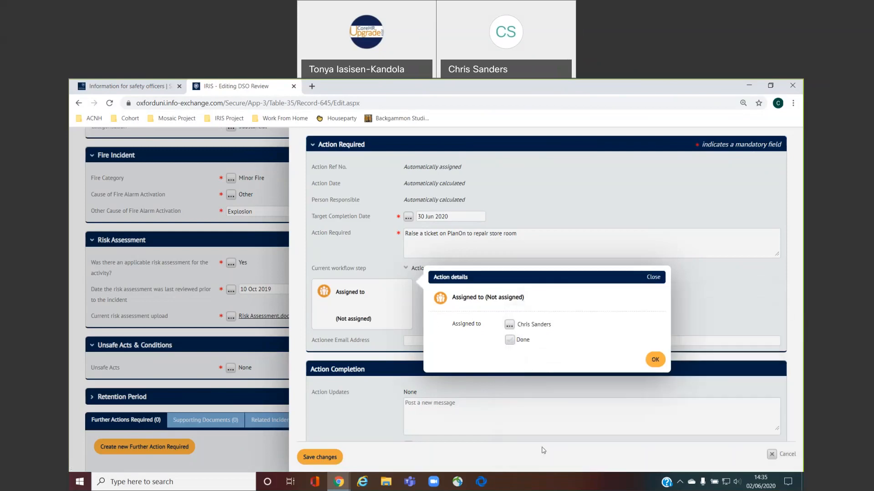
left_click(655, 361)
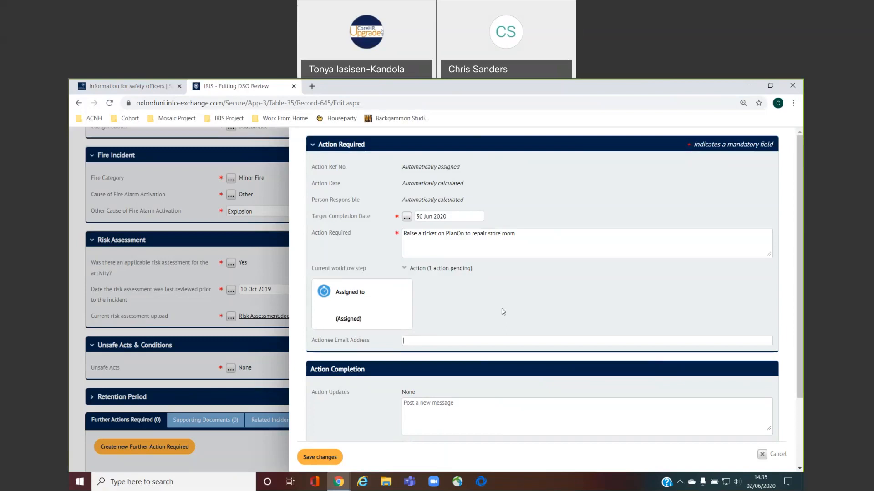
- Save the further action without an actionee email address and save the changes to the DSO review
left_click(488, 344)
left_click(321, 458)
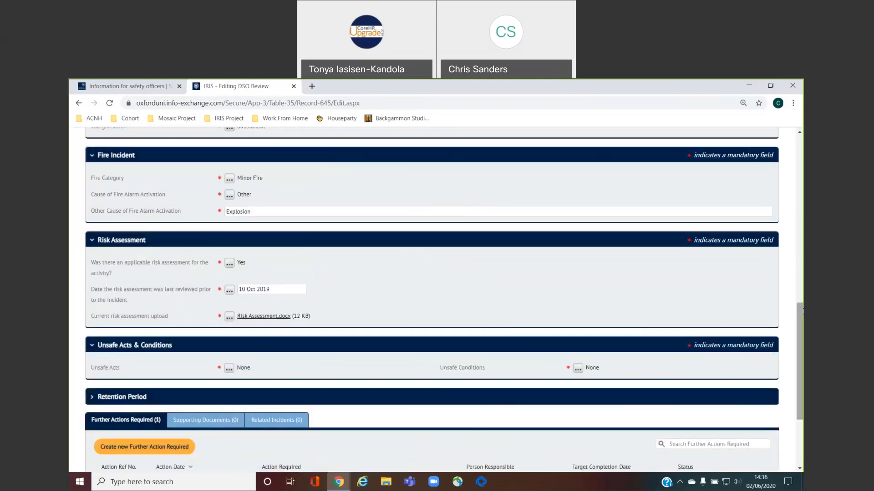
scroll(433, 273, "down", 3)
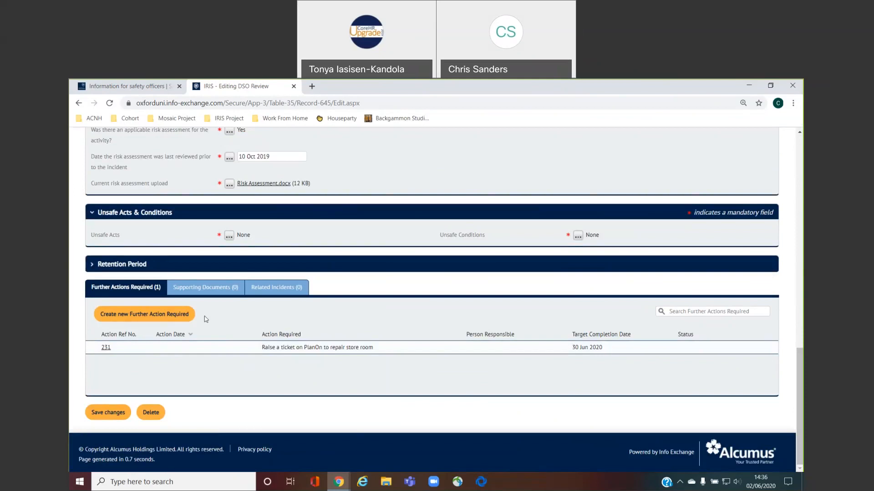
left_click(119, 408)
left_click(113, 414)
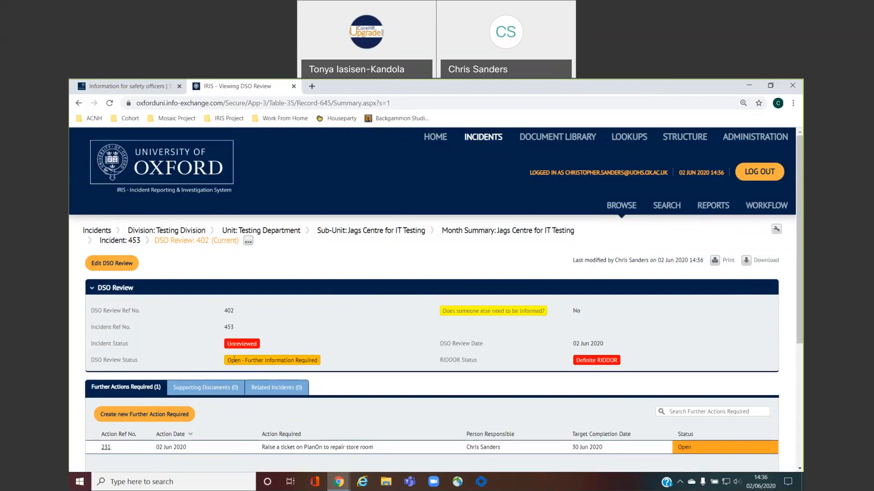
- Reload the DSO review summary and examine its incident status, further actions and investigations
left_click(109, 103)
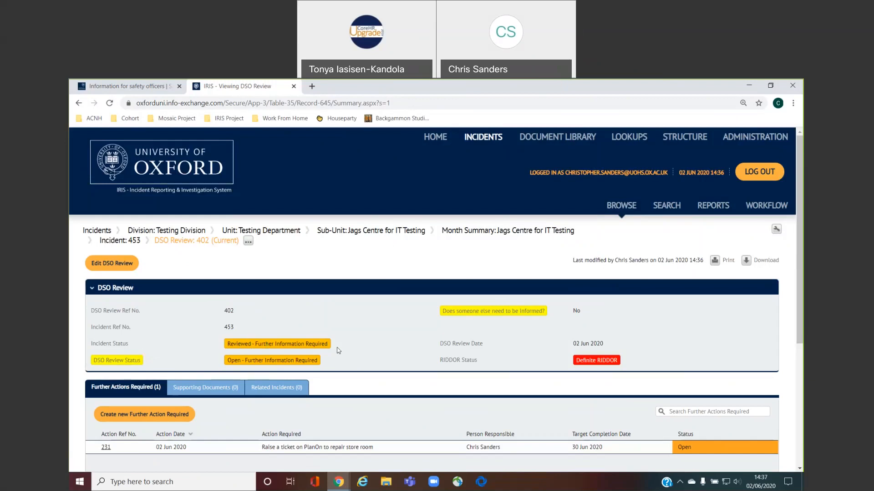
left_click_drag(801, 255, 802, 319)
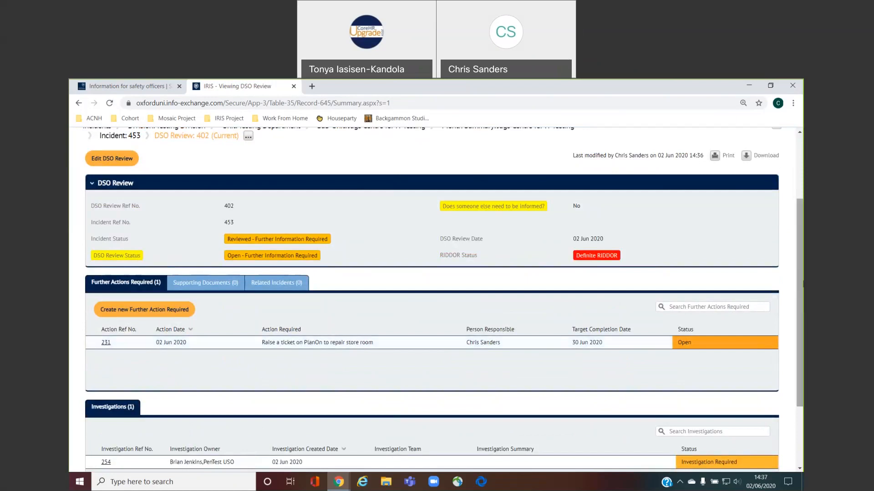
- Open DSO Review 402 for editing and set "Employee Absent from Work?" to No
scroll(326, 381, "down", 2)
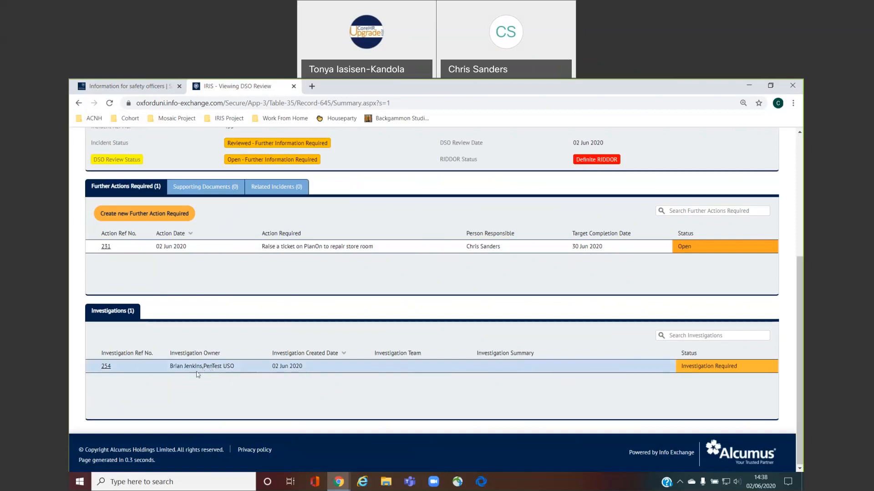
scroll(637, 377, "up", 2)
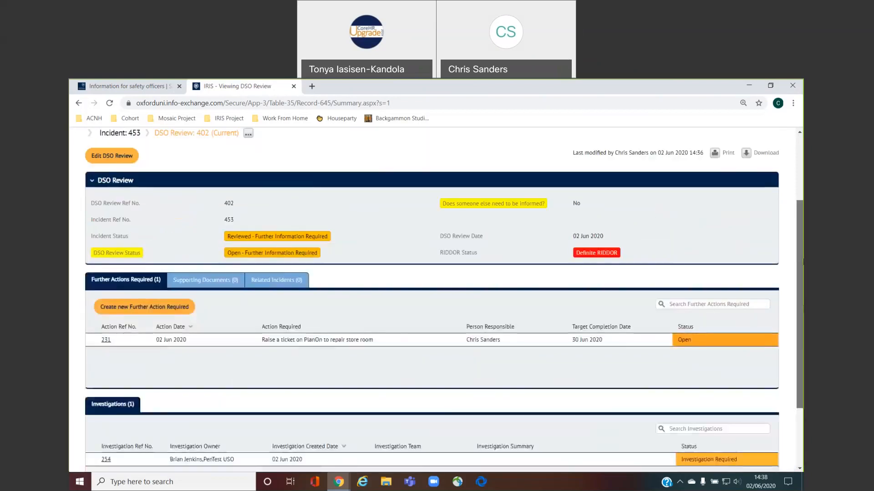
scroll(560, 245, "up", 2)
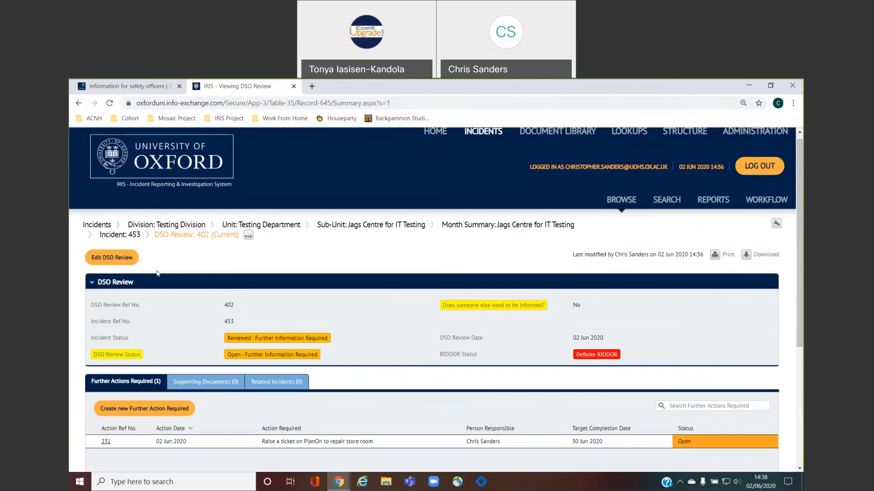
left_click(119, 258)
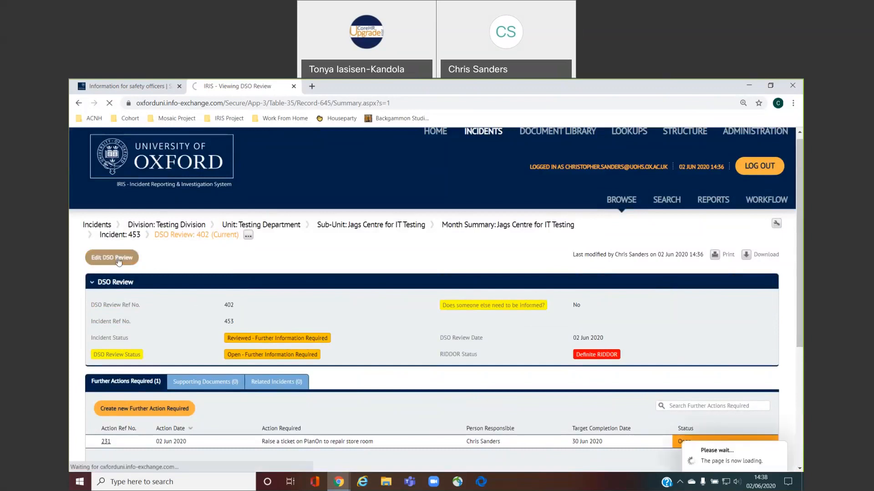
mouse_move(512, 347)
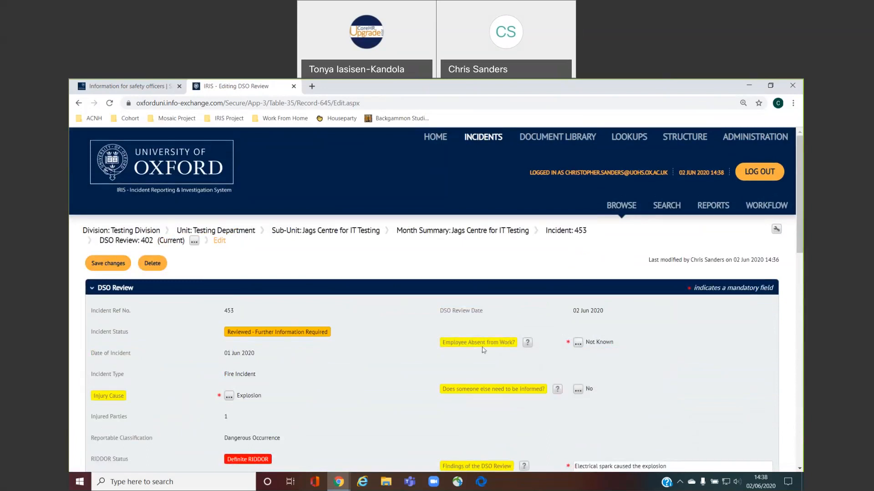
left_click(578, 344)
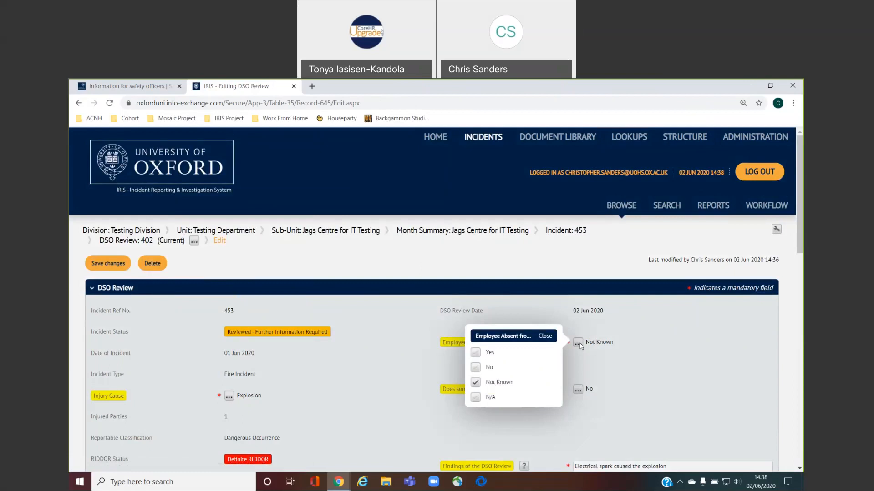
left_click(476, 368)
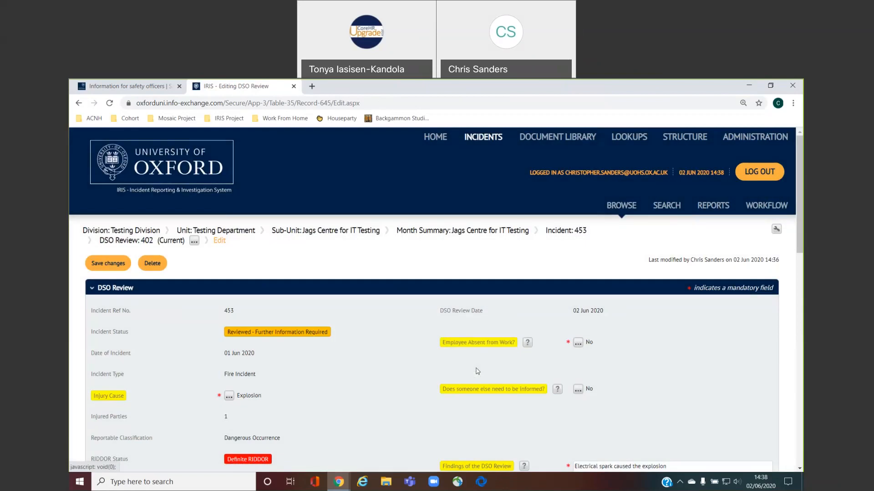
- Save the changes to the DSO review and reload its summary to refresh the incident status
left_click(110, 264)
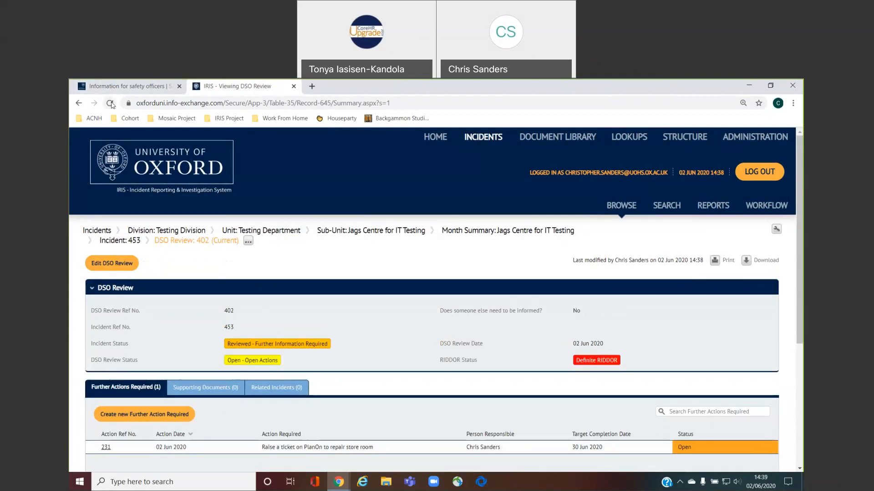
left_click(111, 104)
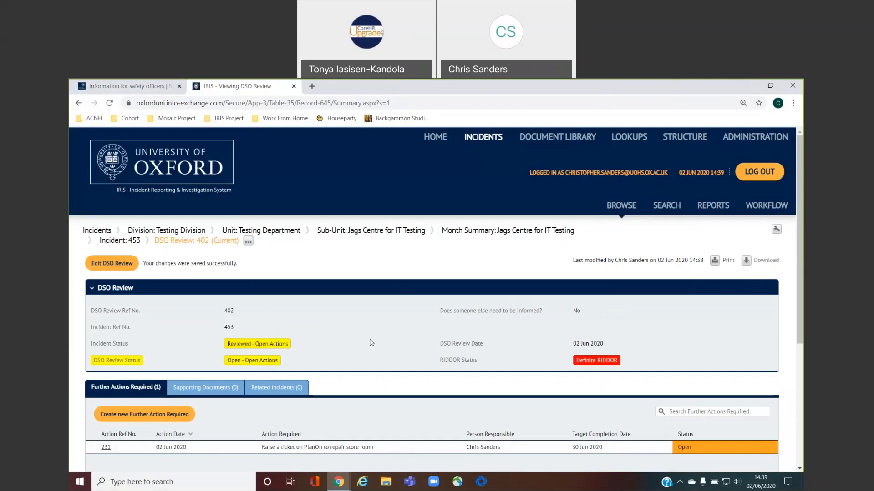